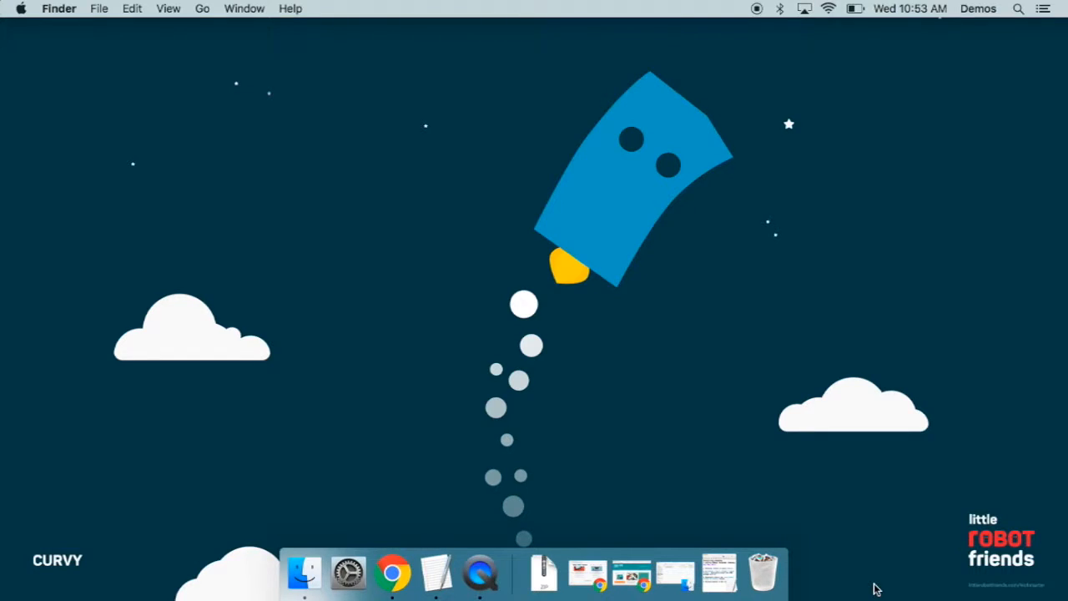
# Restore the minimised README notes and the browser window showing the arduino.cc home page.
pyautogui.click(719, 572)
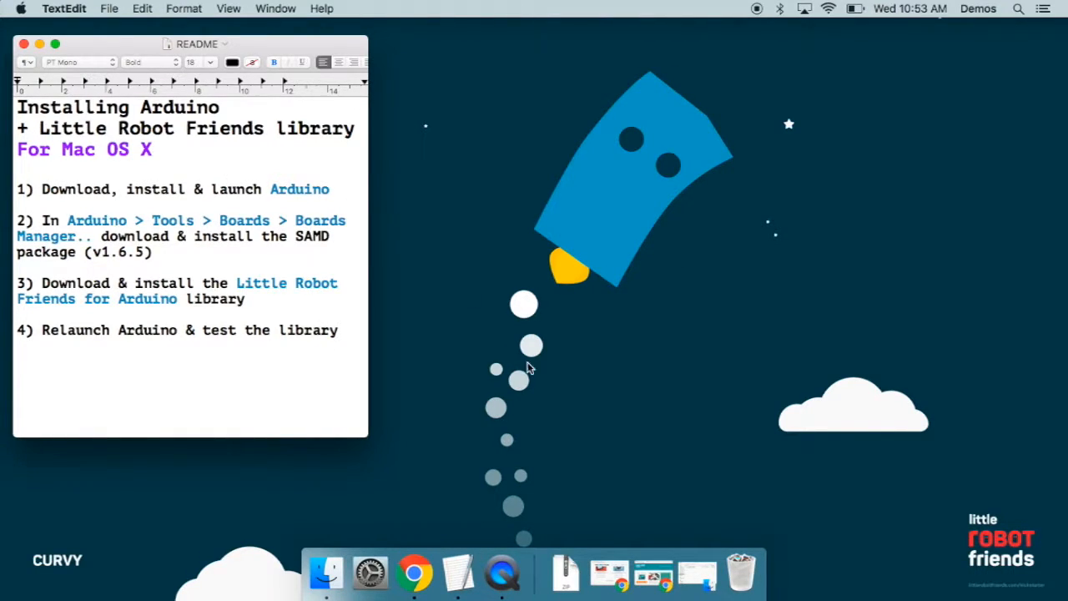
pyautogui.click(652, 576)
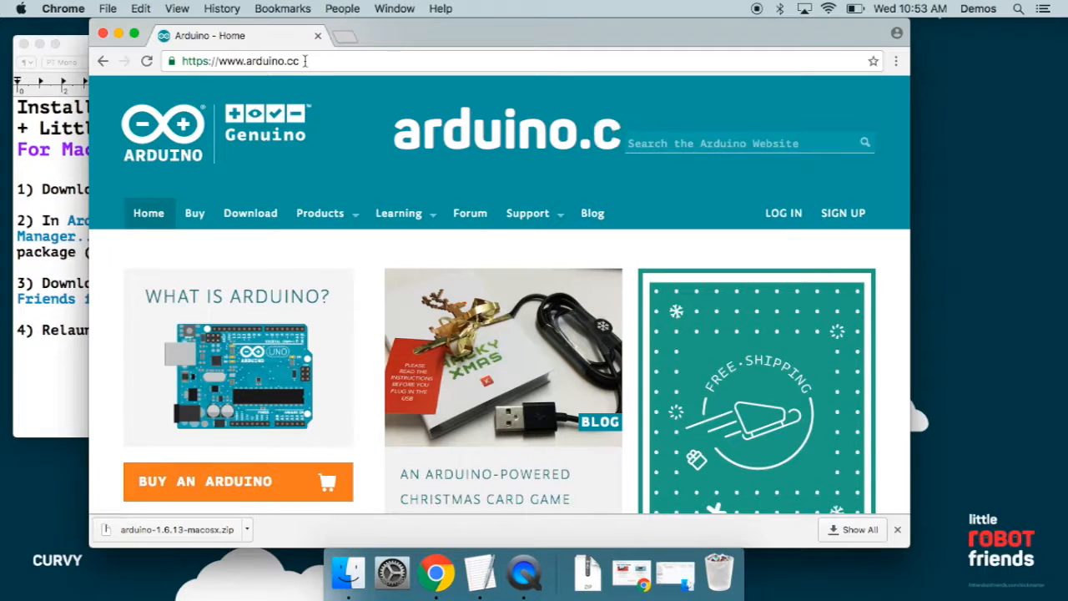
pyautogui.scroll(-1, 505, 300)
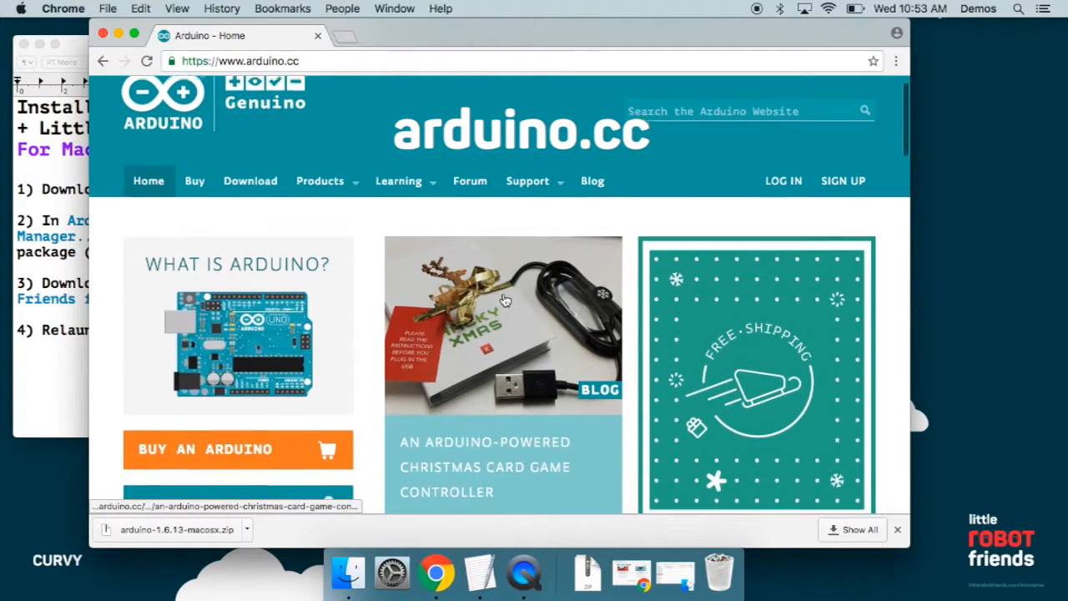
pyautogui.scroll(1, 504, 300)
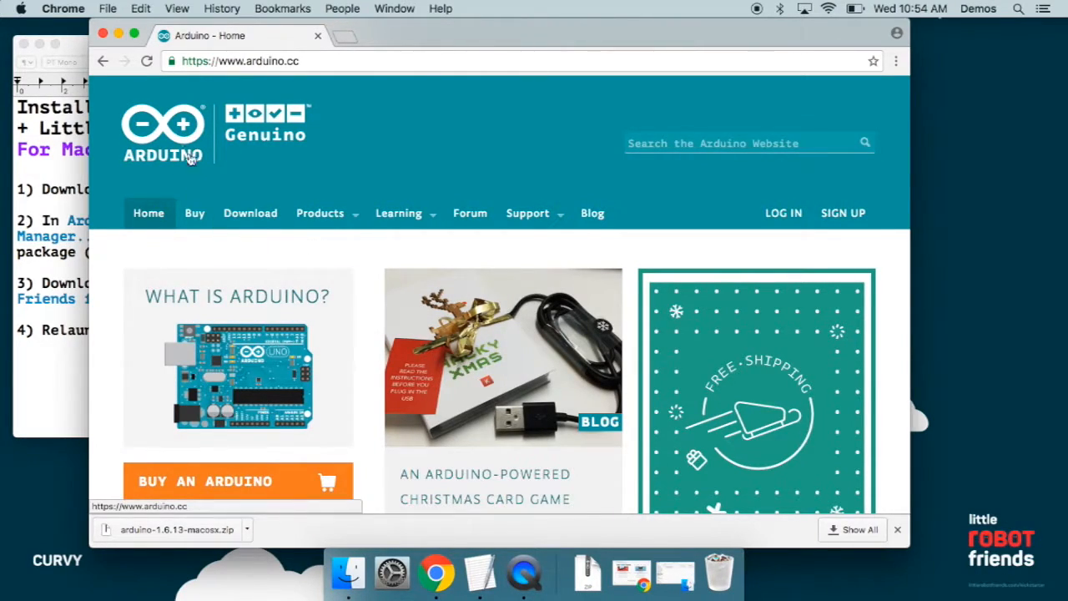
# Open the software Download page of the Arduino website.
pyautogui.moveTo(401, 212)
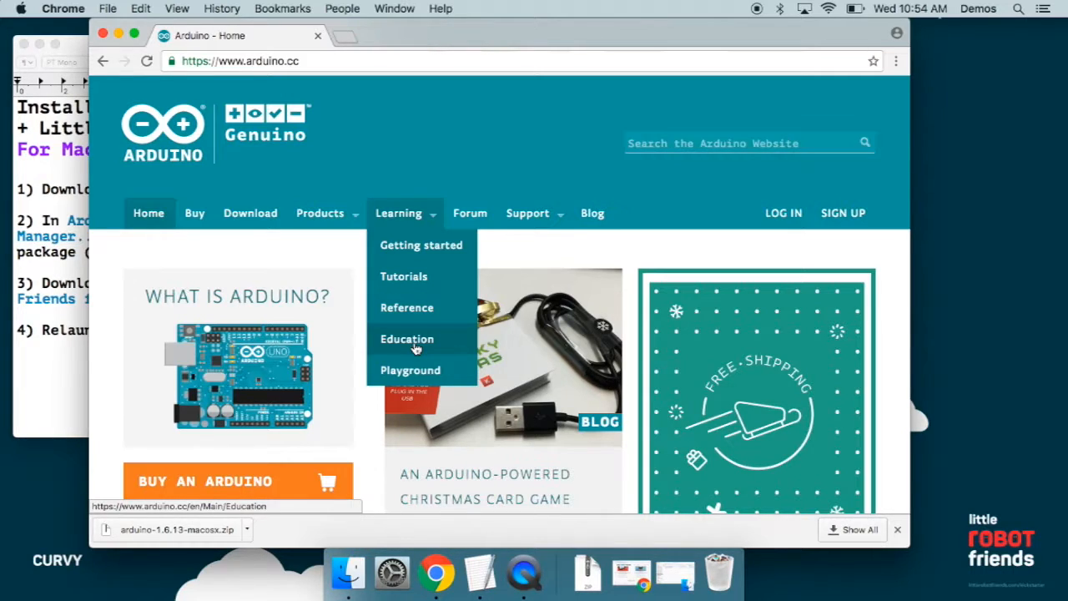
pyautogui.moveTo(530, 214)
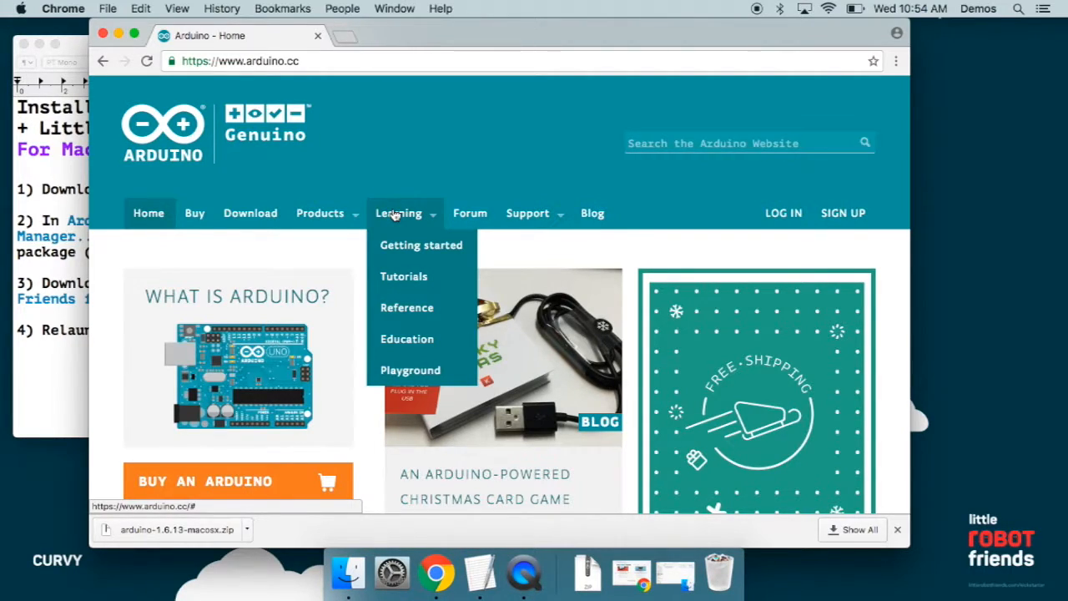
pyautogui.moveTo(339, 214)
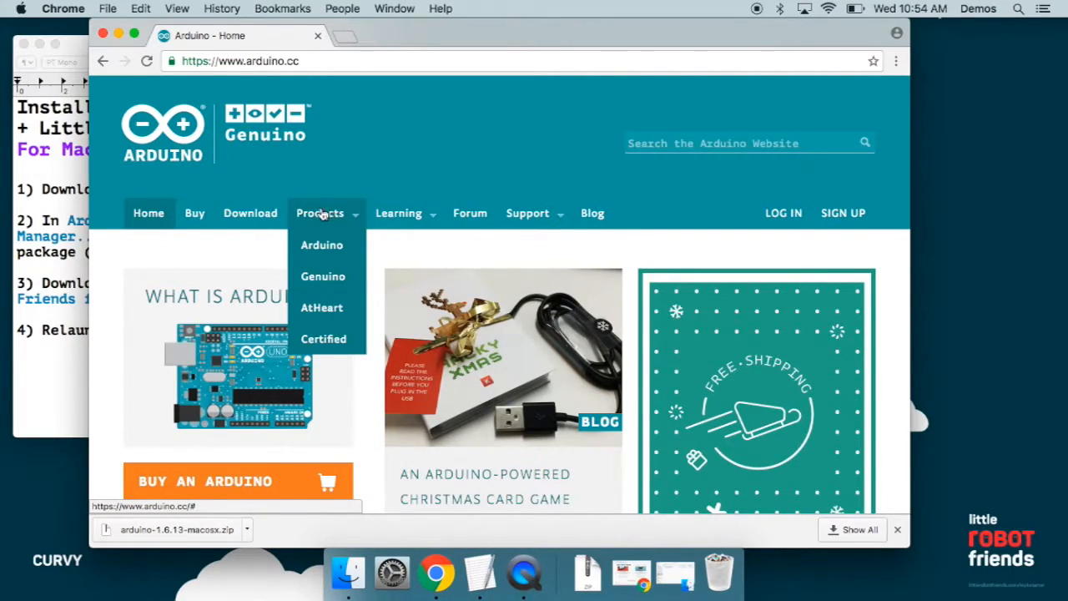
pyautogui.click(248, 215)
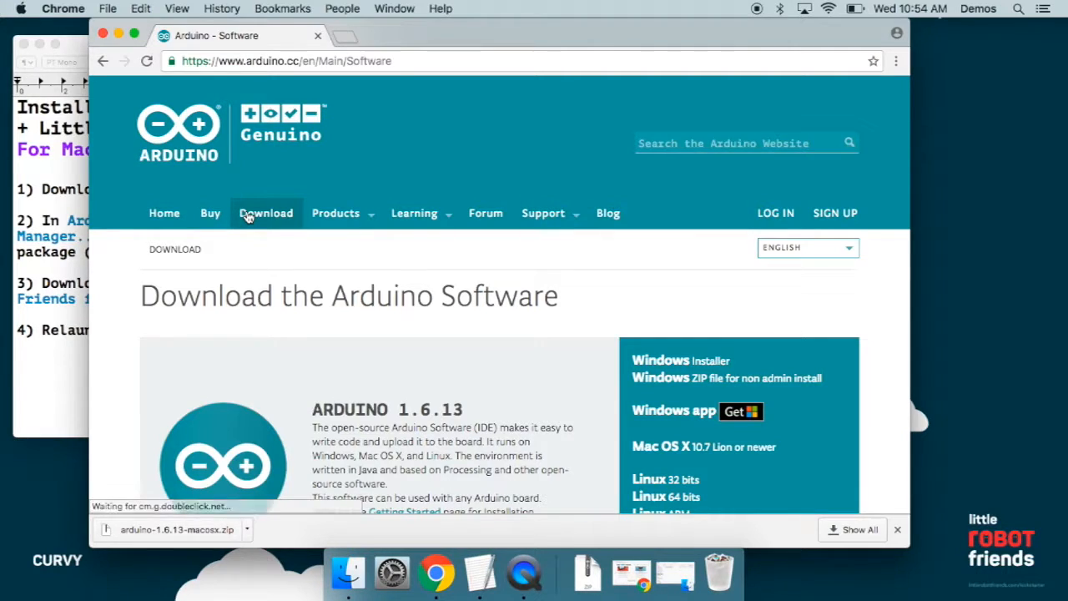
# Examine which Arduino software version and operating system downloads the page offers.
pyautogui.scroll(-5, 373, 390)
pyautogui.scroll(3, 373, 390)
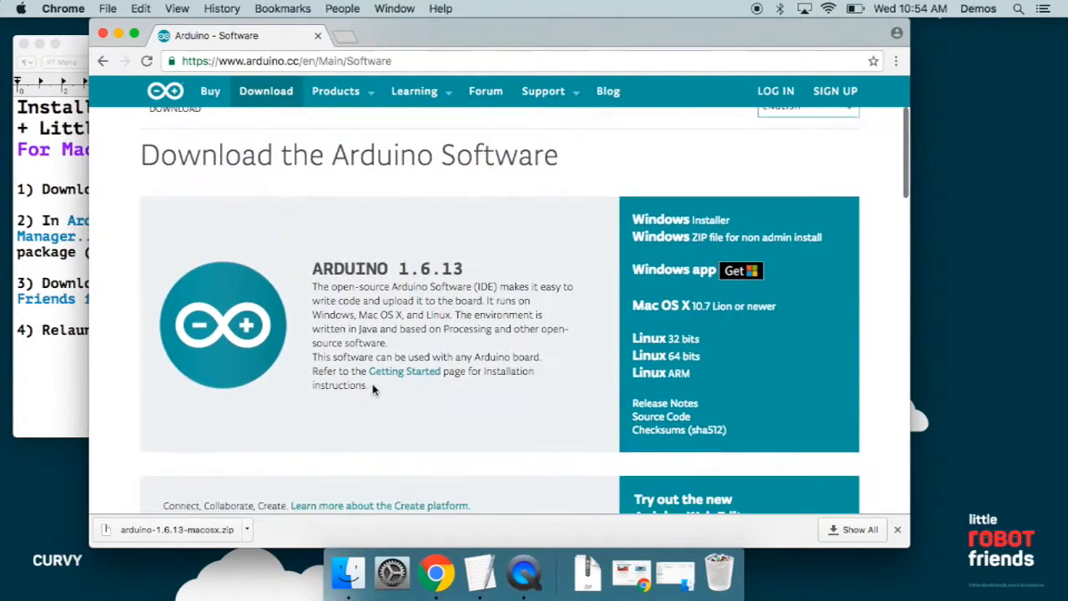
pyautogui.moveTo(312, 270); pyautogui.dragTo(466, 272)
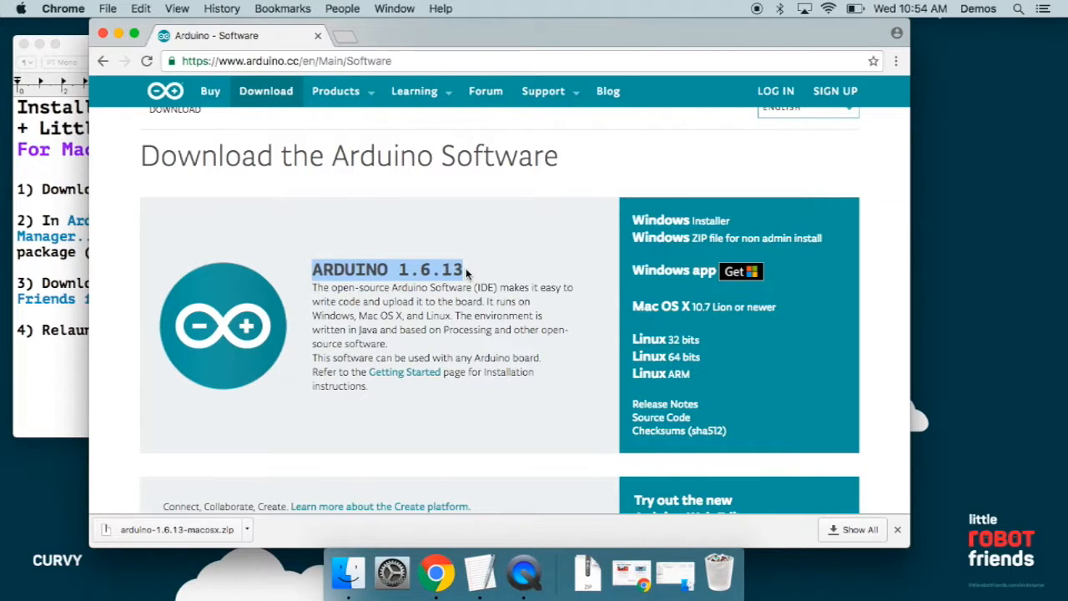
pyautogui.click(417, 286)
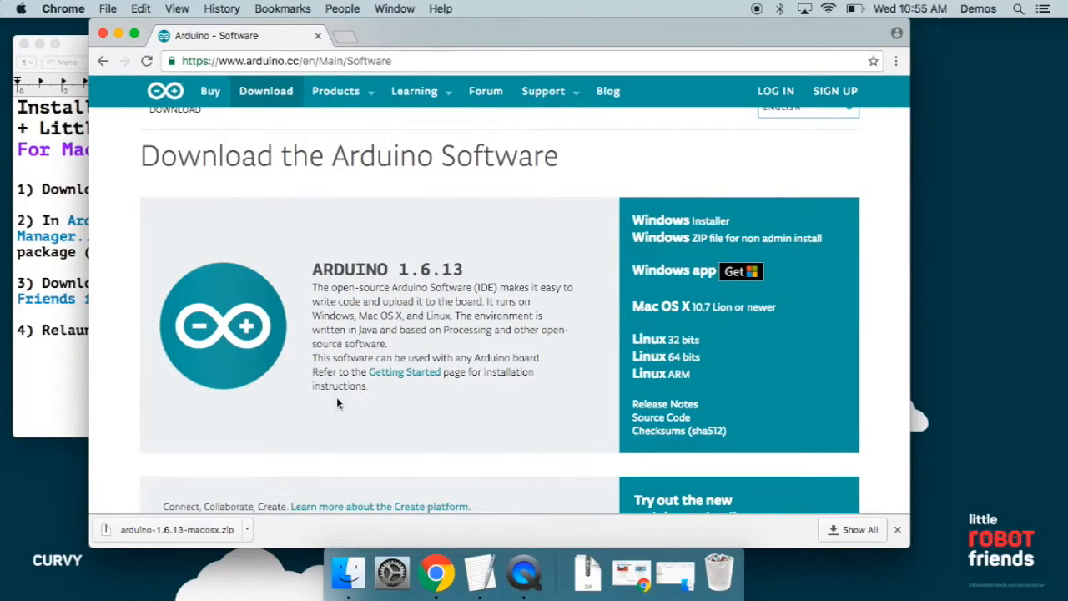
# Switch to the Downloads folder in Finder and extract arduino-1.6.13-macosx.zip.
pyautogui.click(680, 576)
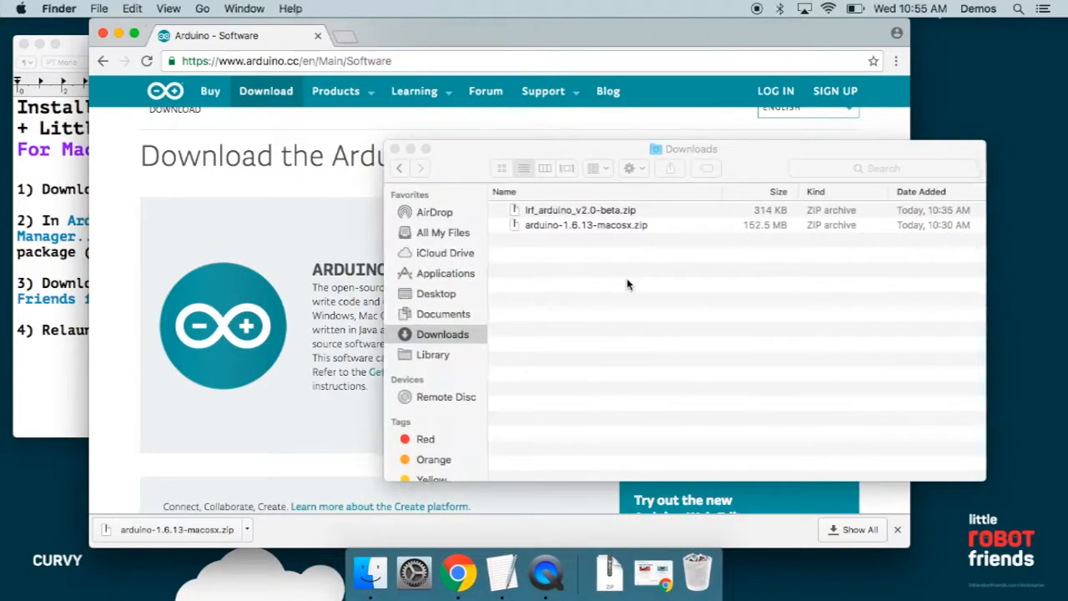
pyautogui.click(559, 226)
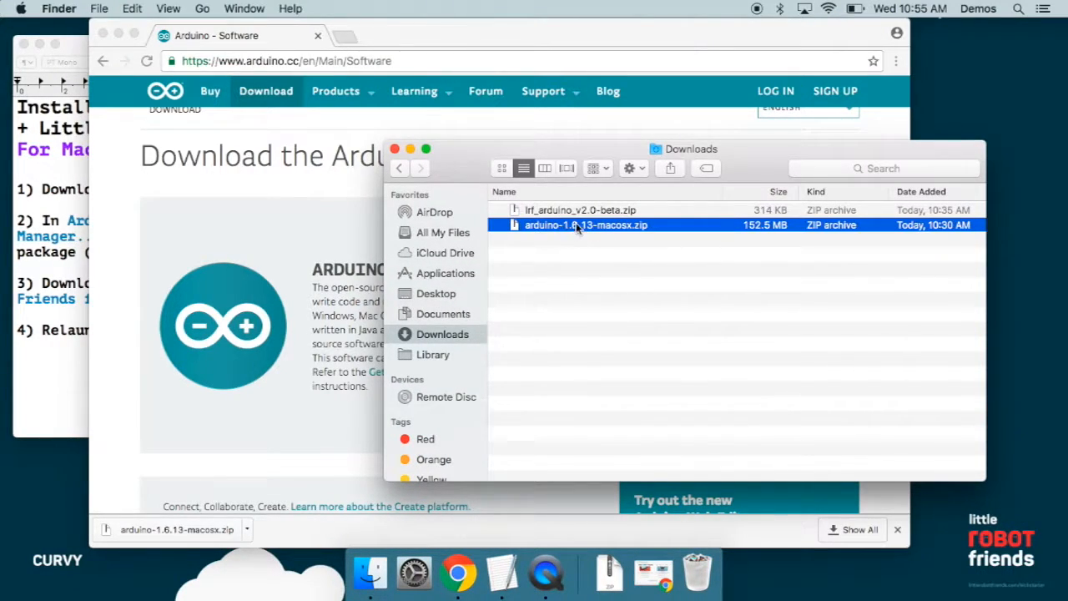
pyautogui.doubleClick(565, 228)
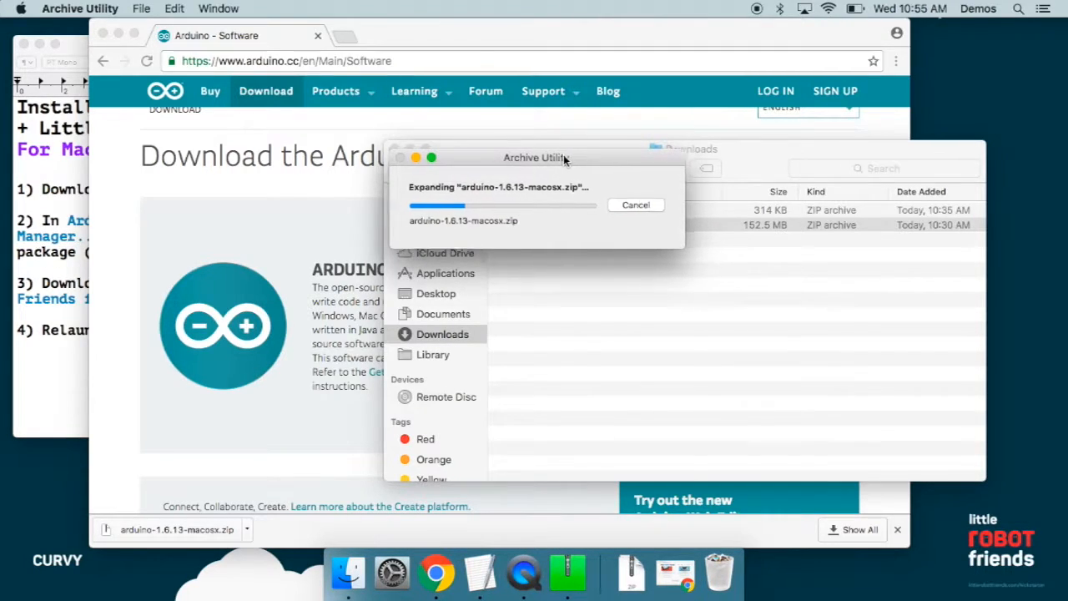
pyautogui.moveTo(565, 158); pyautogui.dragTo(483, 248)
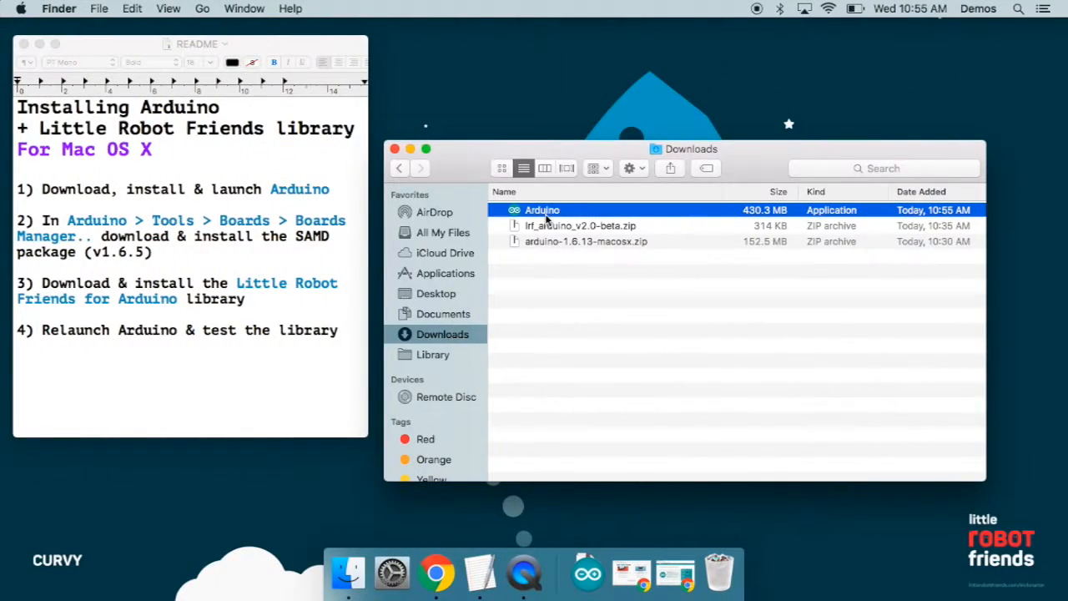
# Launch the extracted Arduino application from the Downloads folder and allow it to open.
pyautogui.moveTo(544, 214); pyautogui.dragTo(547, 276)
pyautogui.doubleClick(542, 215)
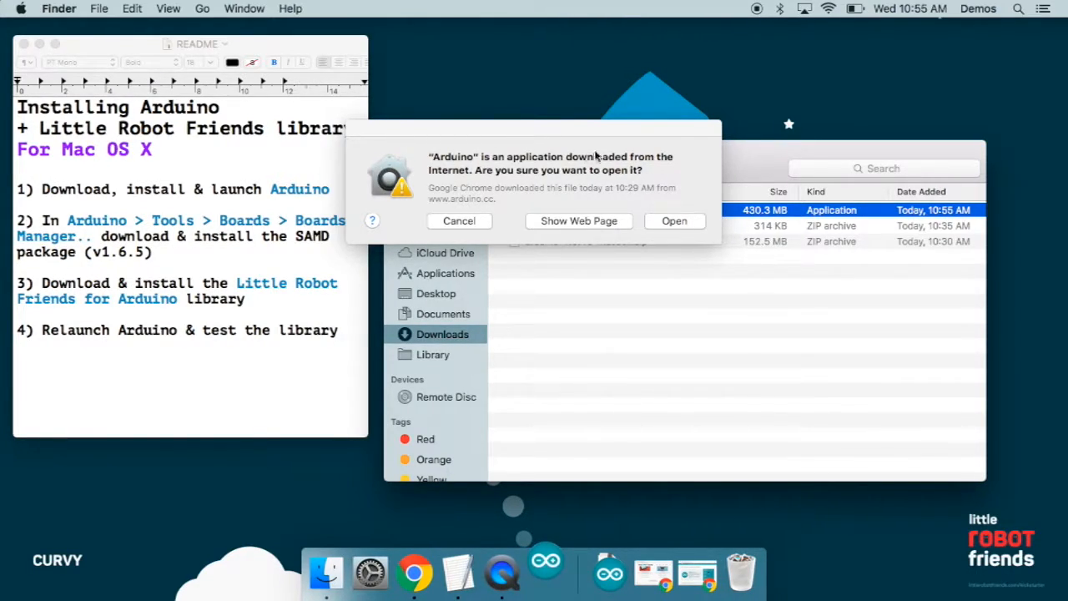
pyautogui.click(672, 222)
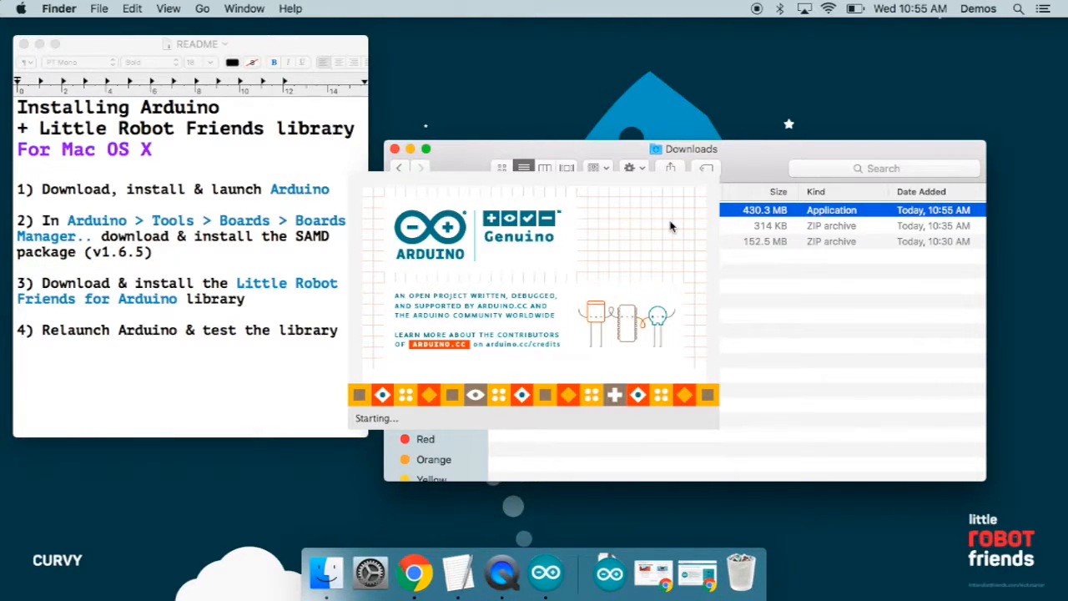
# Move the Arduino sketch window beside the README notes and minimise the Downloads window.
pyautogui.click(587, 81)
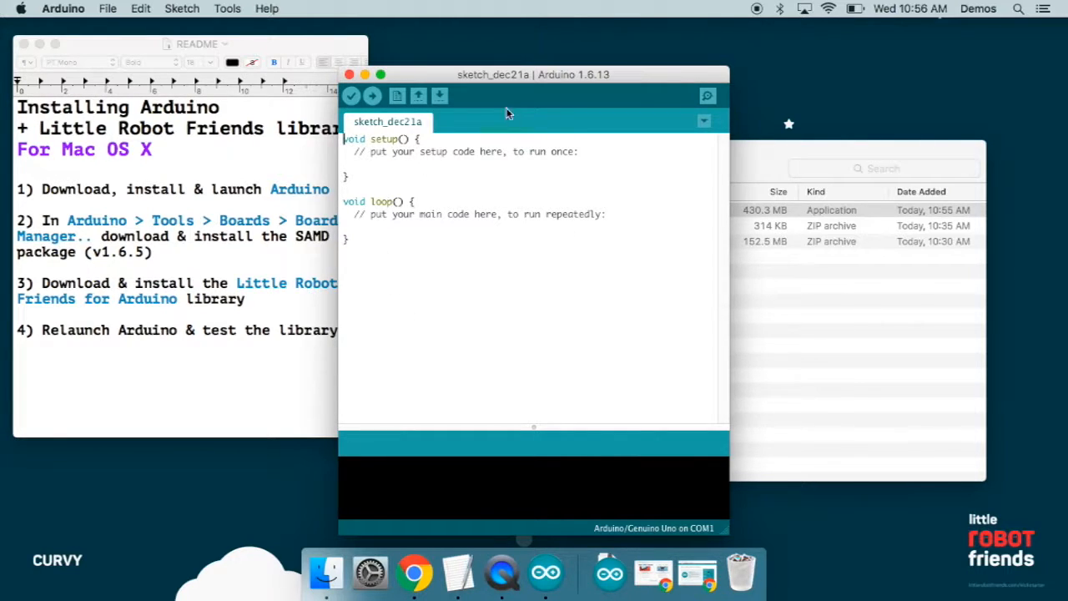
pyautogui.moveTo(476, 75); pyautogui.dragTo(516, 54)
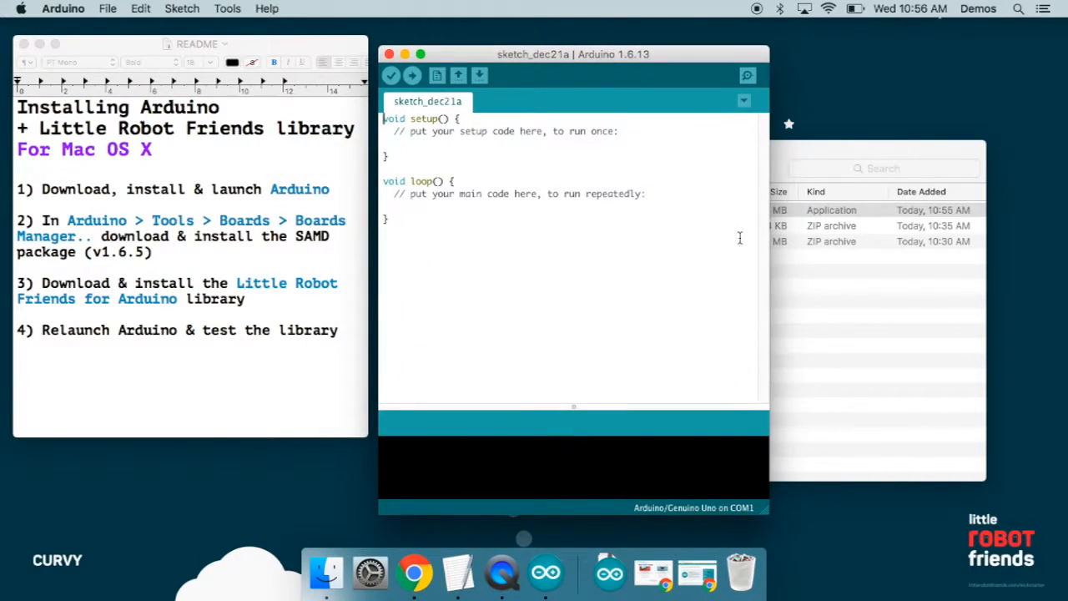
pyautogui.click(837, 306)
pyautogui.click(409, 150)
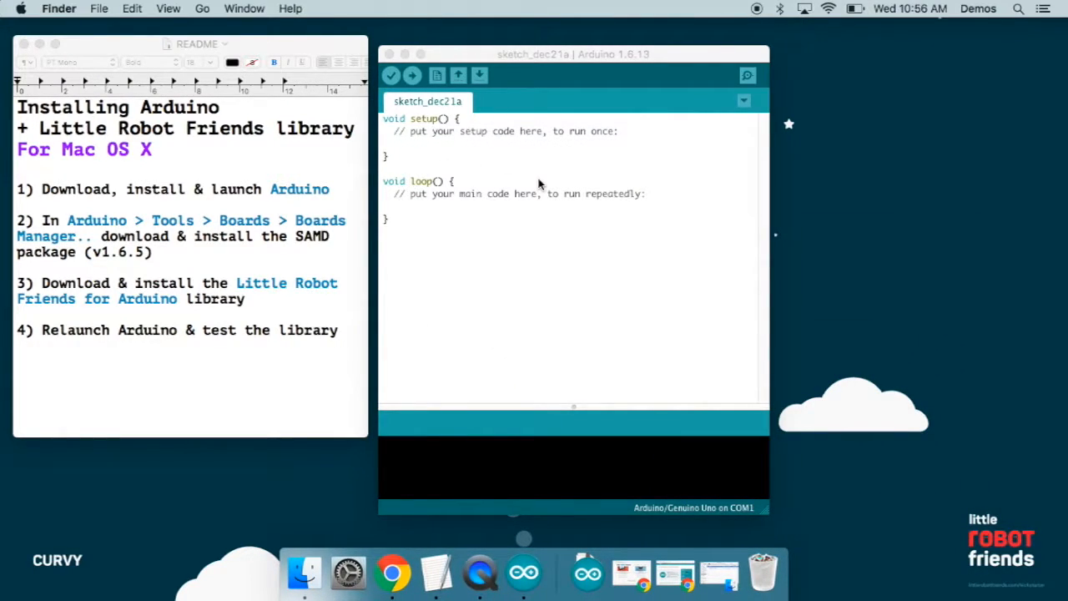
pyautogui.click(496, 272)
pyautogui.moveTo(496, 272)
pyautogui.mouseDown()
pyautogui.moveTo(387, 163)
pyautogui.moveTo(380, 125)
pyautogui.mouseUp()
pyautogui.click(466, 222)
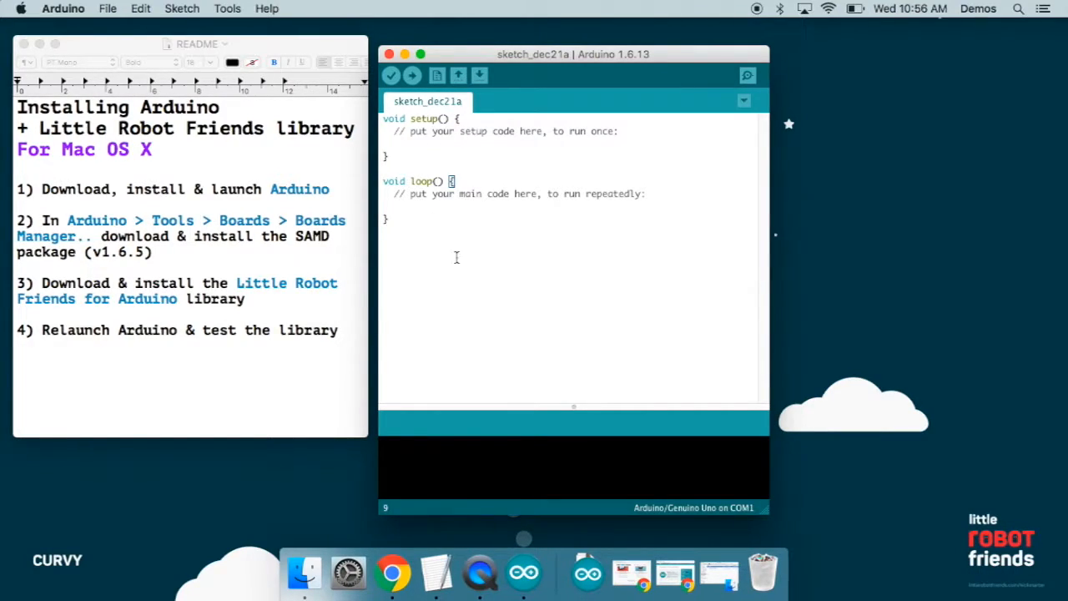
# Highlight step 2 in the README notes and open the Boards Manager in the Arduino IDE.
pyautogui.click(37, 215)
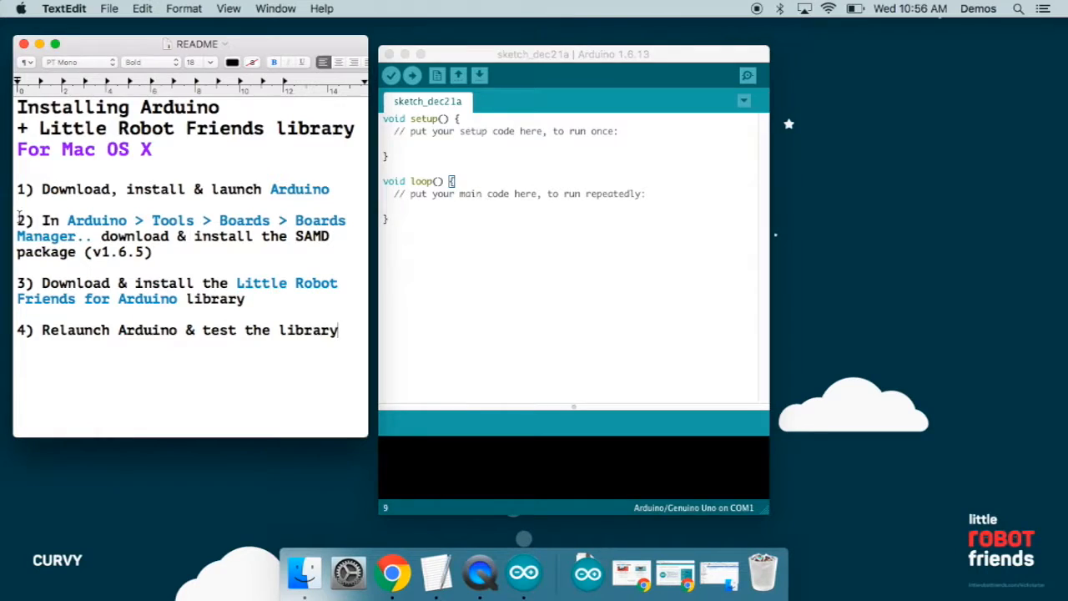
pyautogui.moveTo(17, 220); pyautogui.dragTo(19, 266)
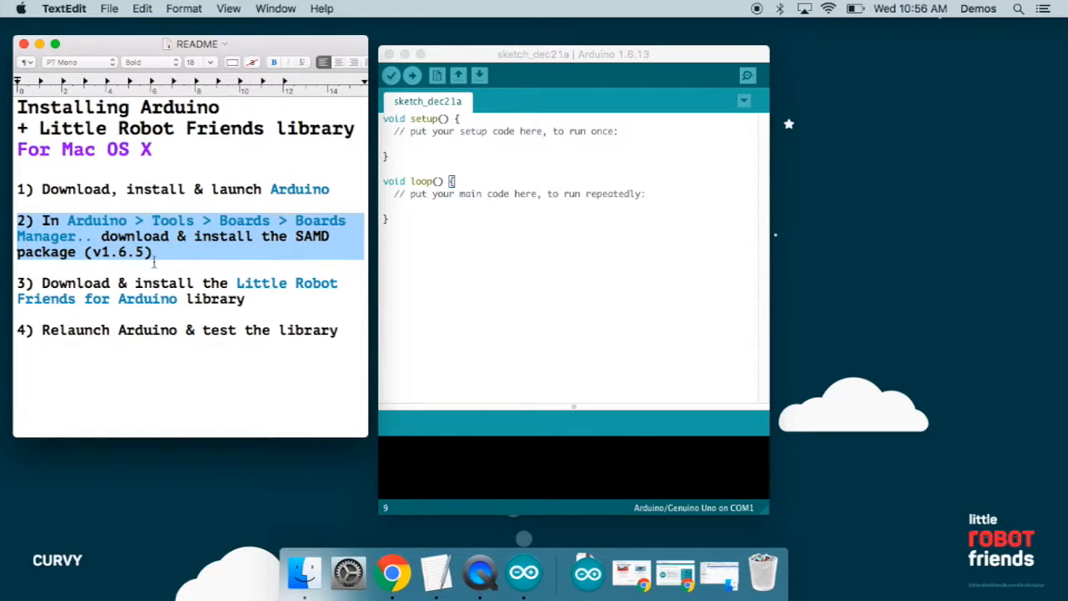
pyautogui.click(477, 265)
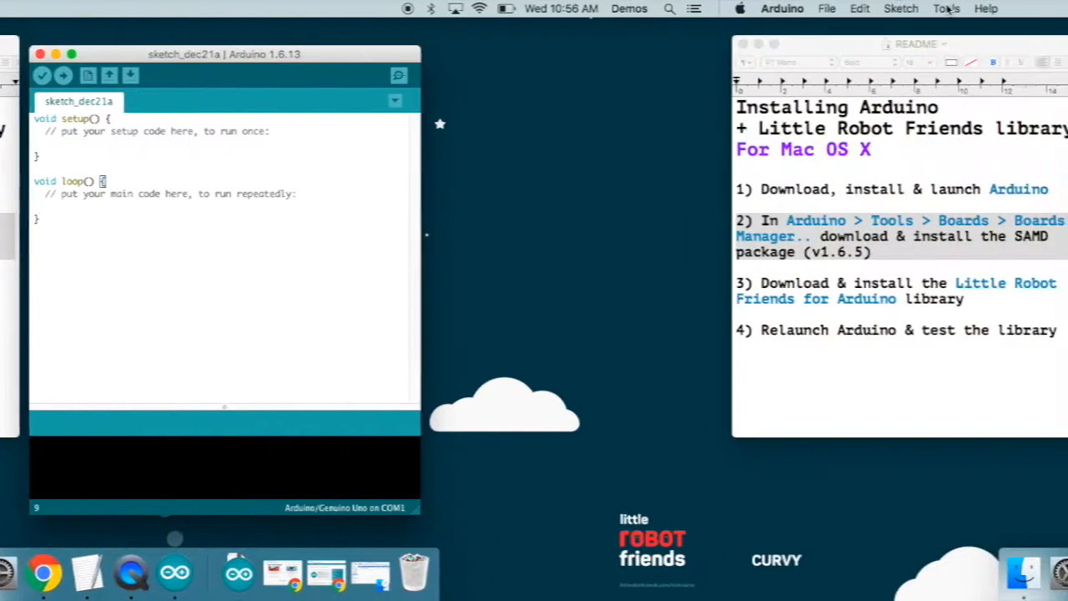
pyautogui.click(946, 8)
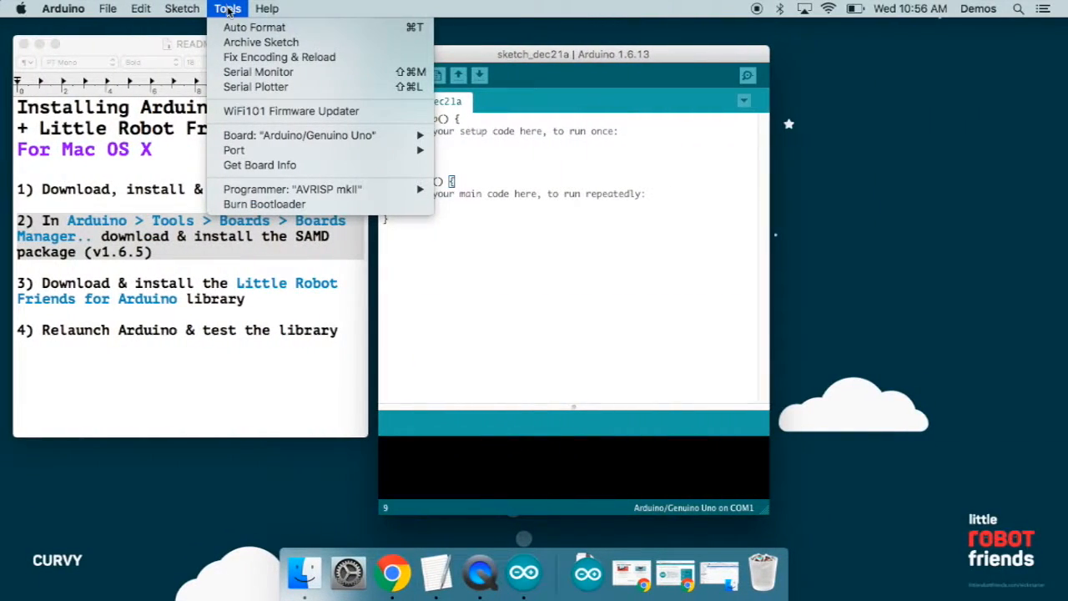
pyautogui.moveTo(239, 135)
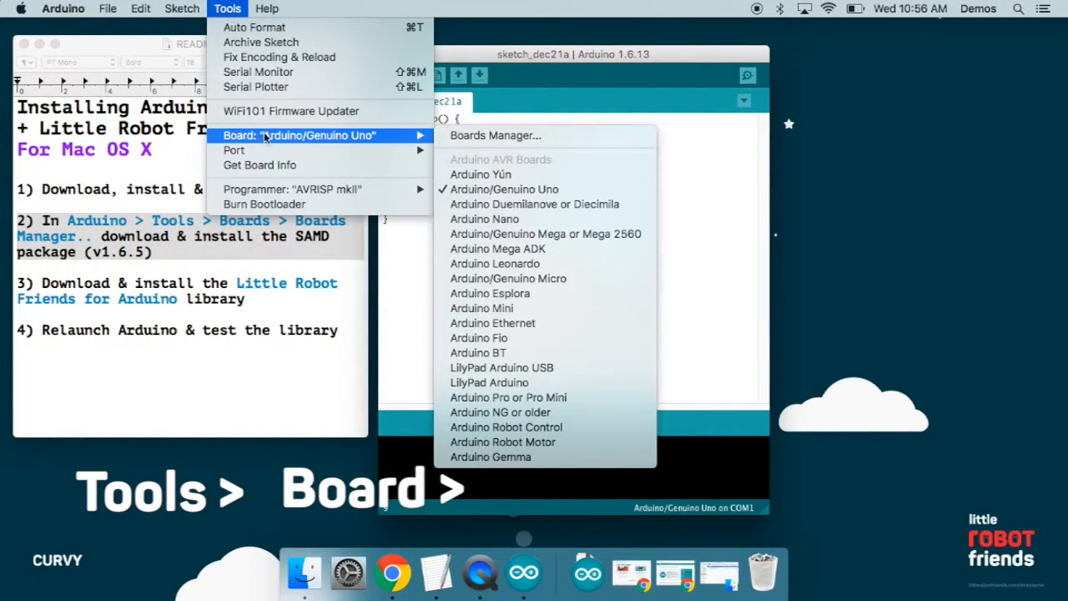
pyautogui.click(464, 136)
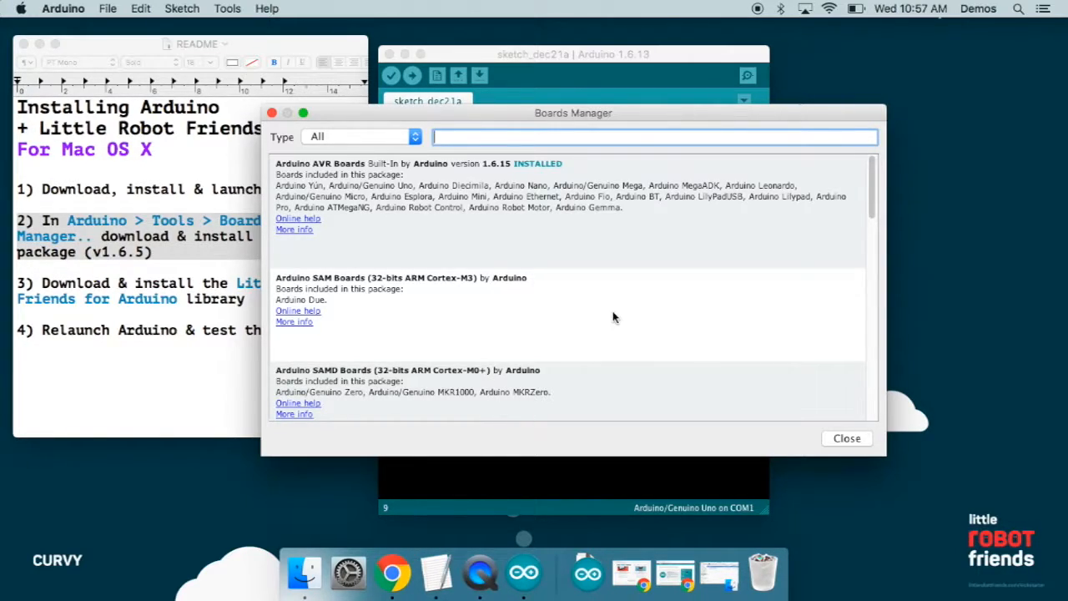
# Install version 1.6.5 of the Arduino SAMD Boards (32-bits ARM Cortex-M0+) package.
pyautogui.scroll(-3, 612, 317)
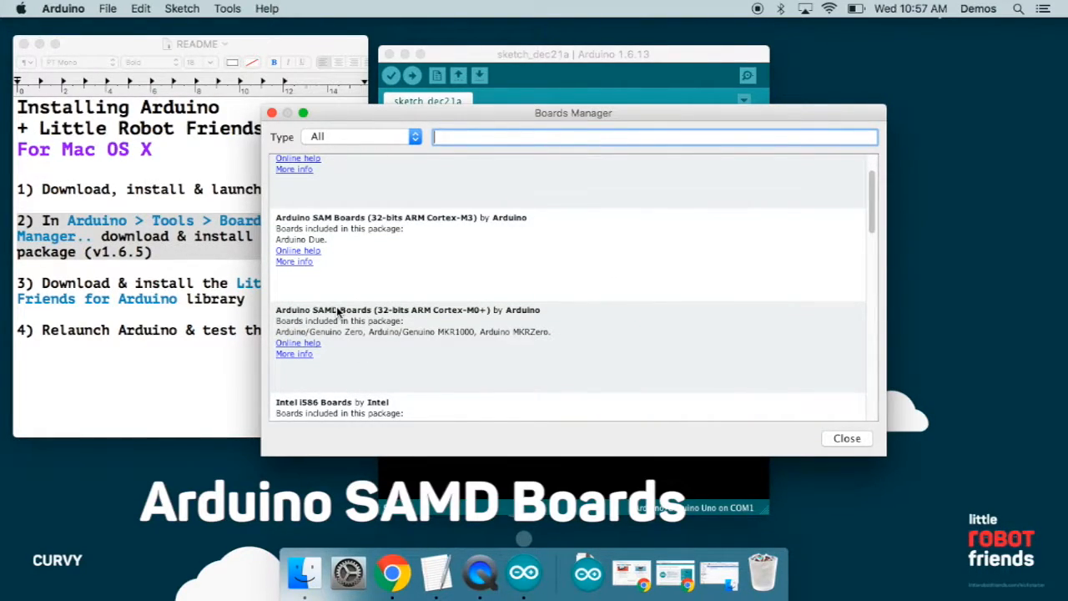
pyautogui.click(440, 325)
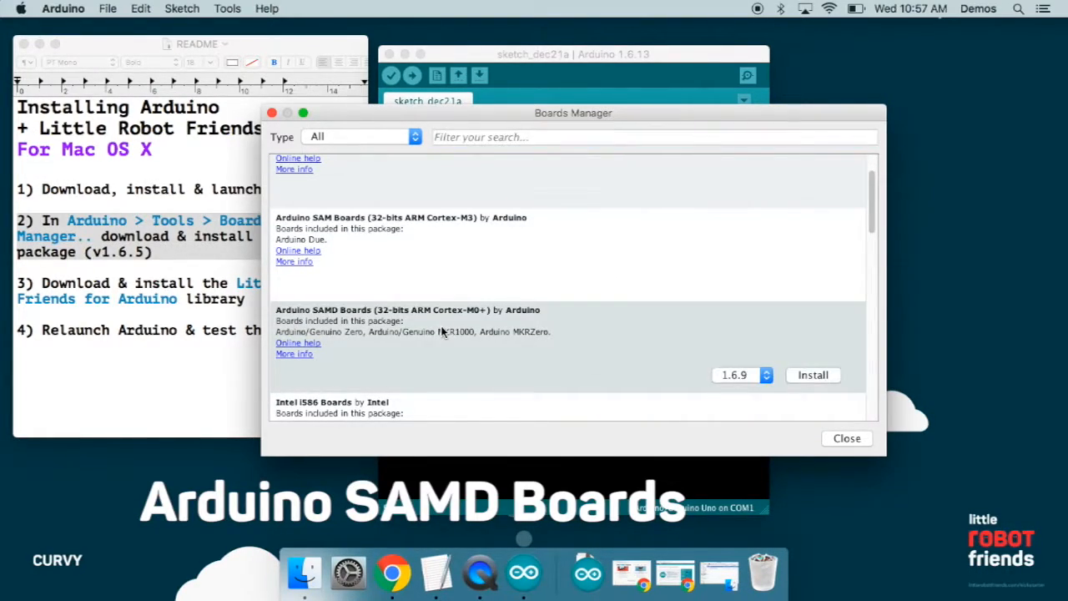
pyautogui.click(736, 374)
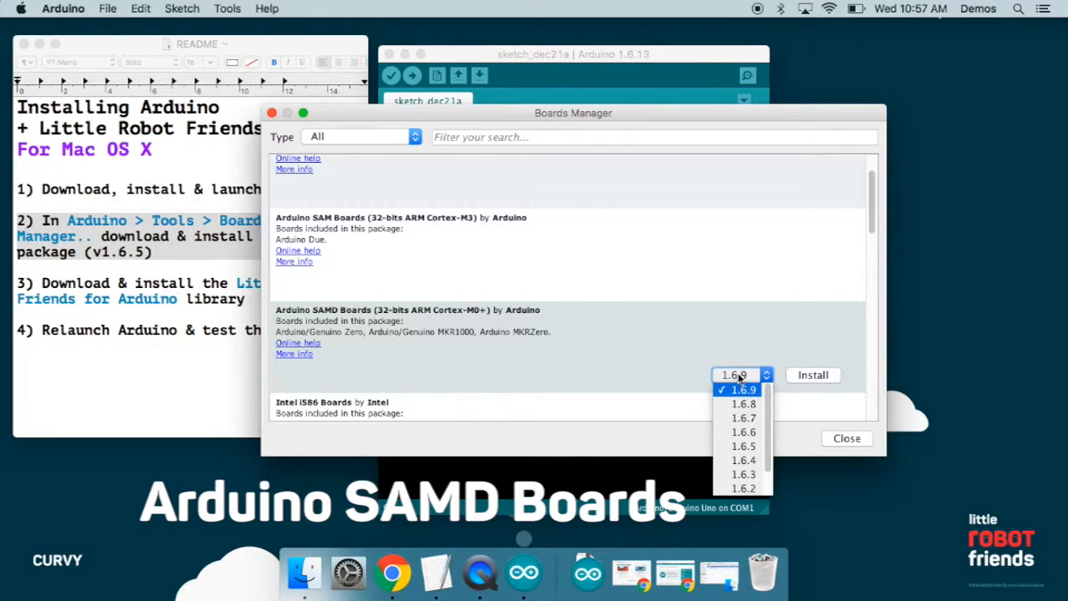
pyautogui.click(743, 446)
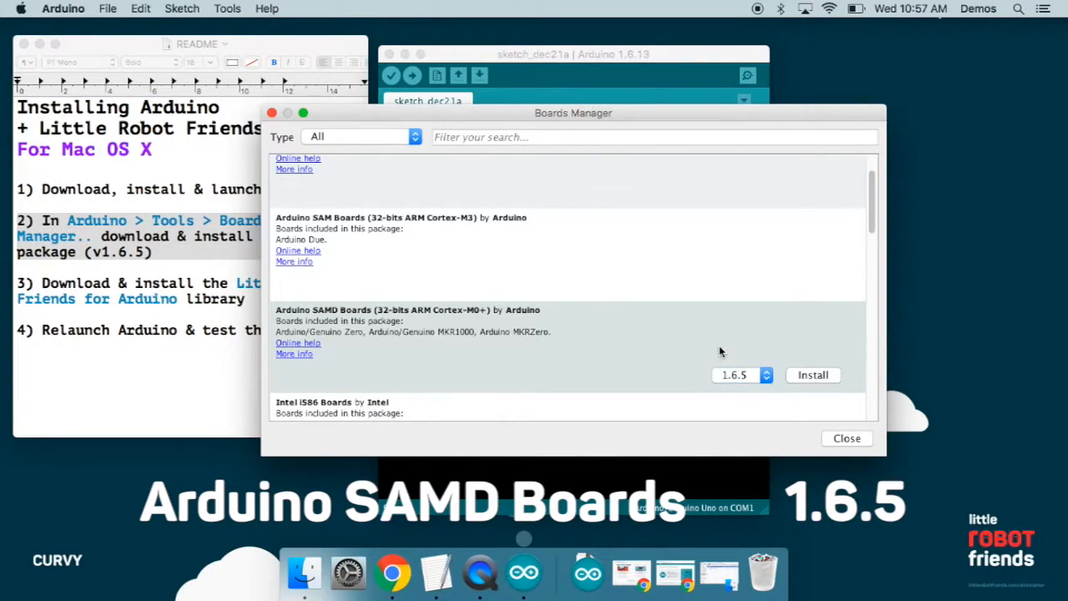
pyautogui.scroll(-2, 815, 339)
pyautogui.click(813, 337)
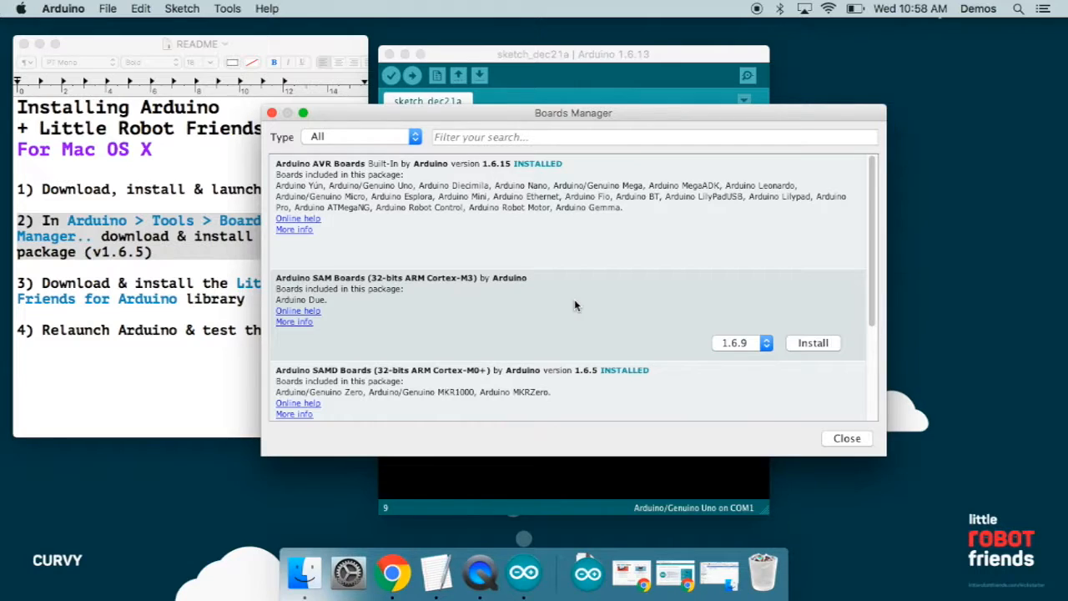
# Check the installation status of the Arduino SAMD Boards package and close the Boards Manager.
pyautogui.scroll(-2, 509, 302)
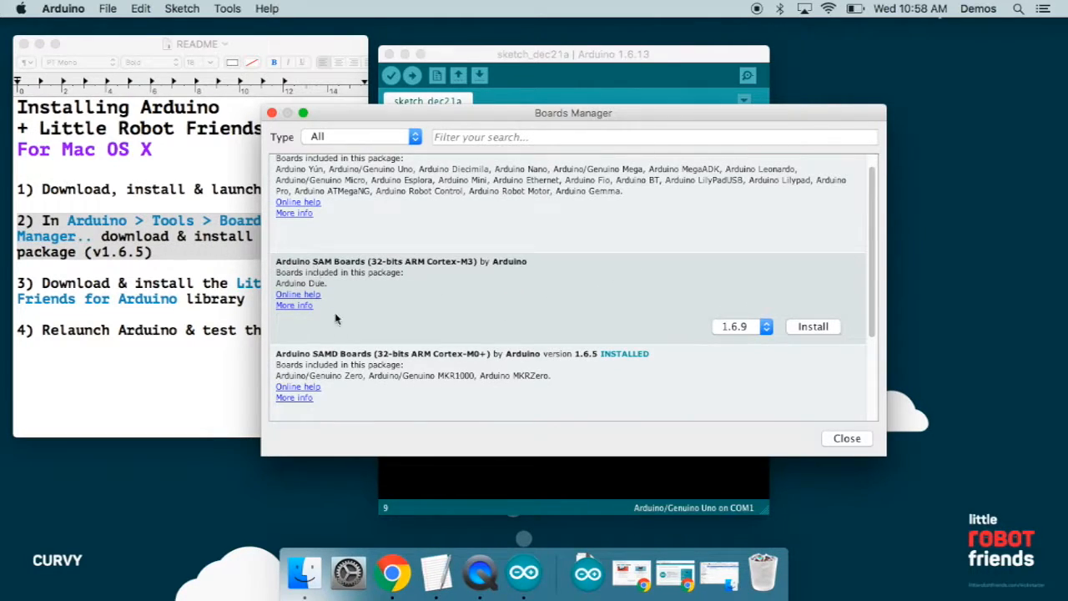
pyautogui.click(398, 381)
pyautogui.scroll(-4, 398, 381)
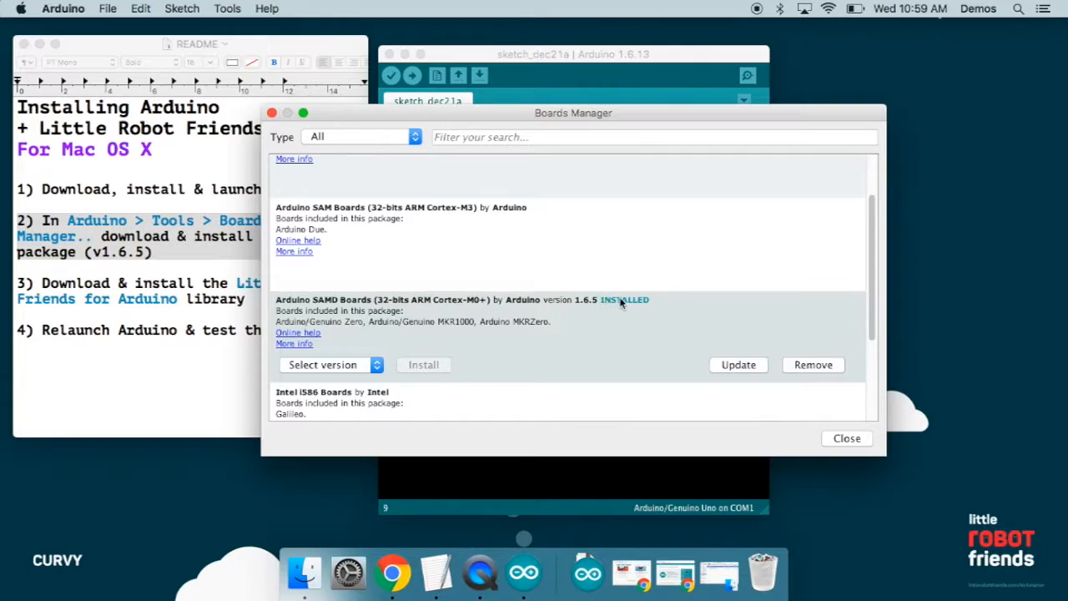
pyautogui.click(847, 439)
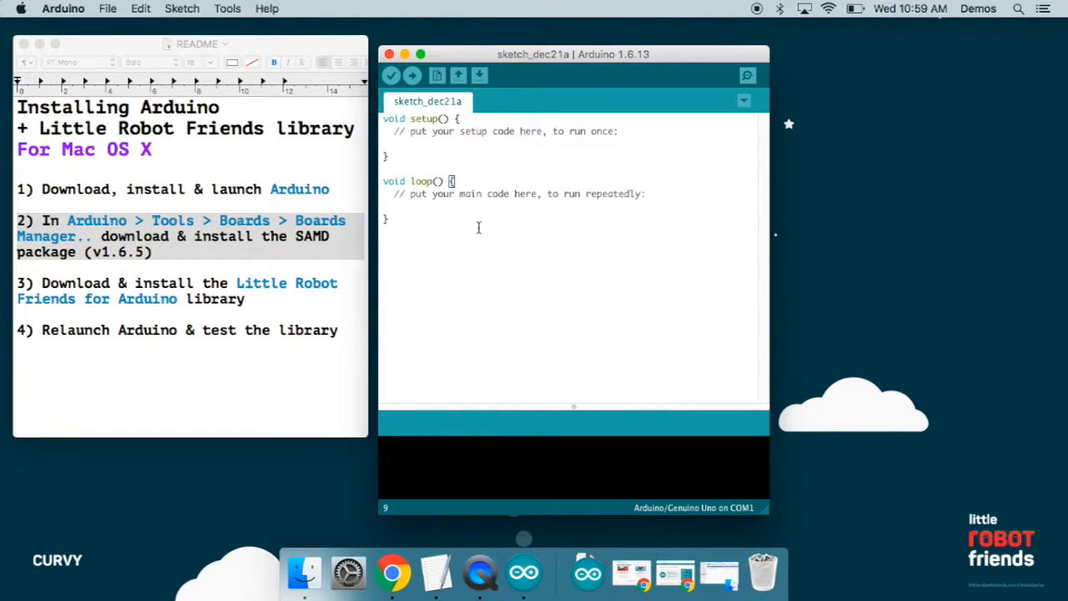
# Highlight step 3 in the README notes and restore the Little Robot Friends Getting Started page in Chrome.
pyautogui.click(39, 280)
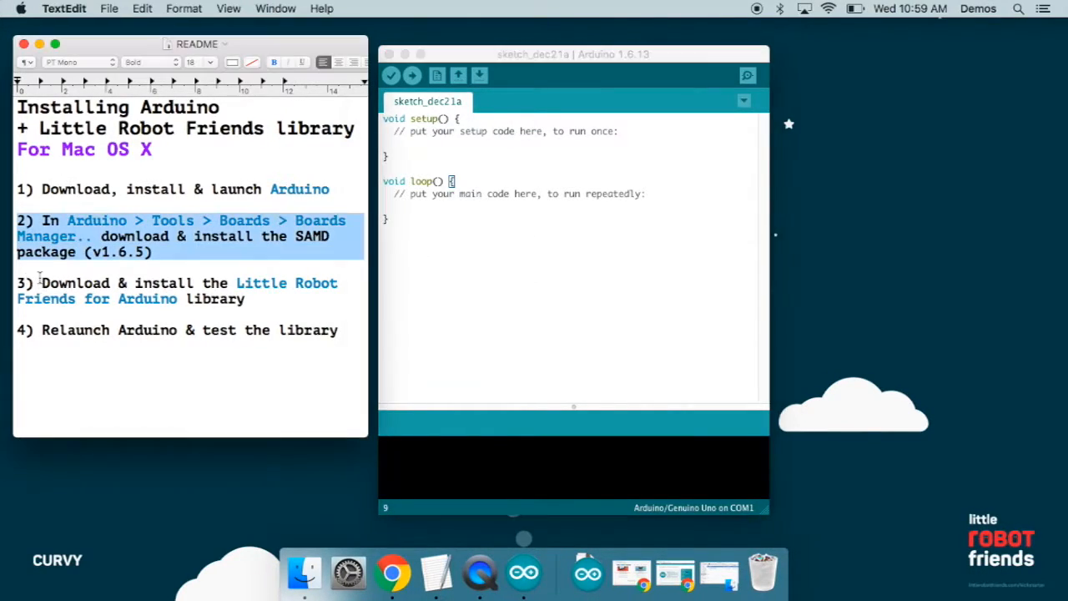
pyautogui.moveTo(17, 283); pyautogui.dragTo(16, 311)
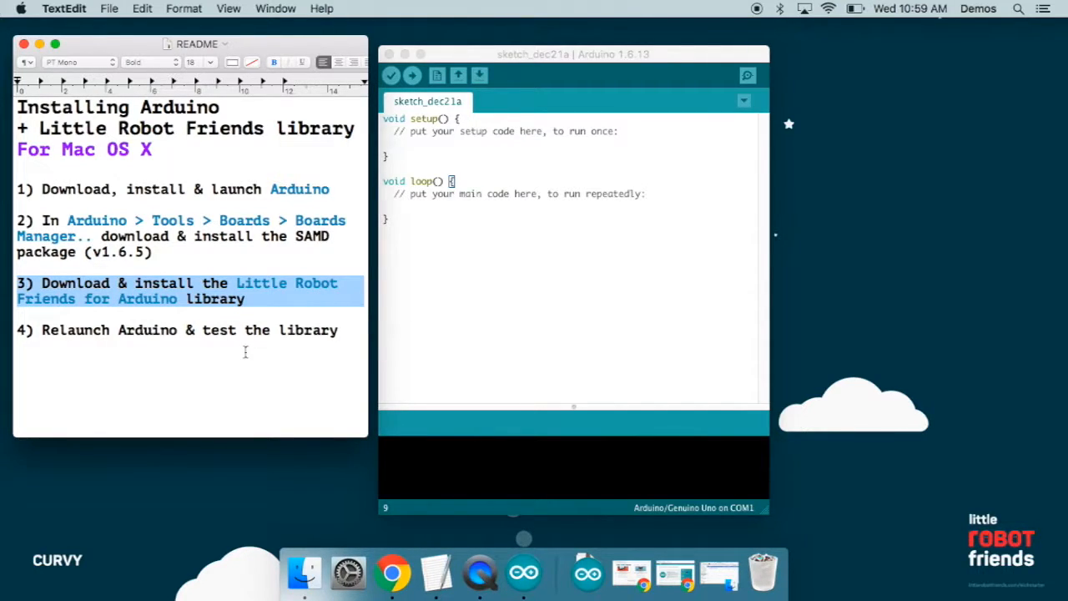
pyautogui.click(599, 304)
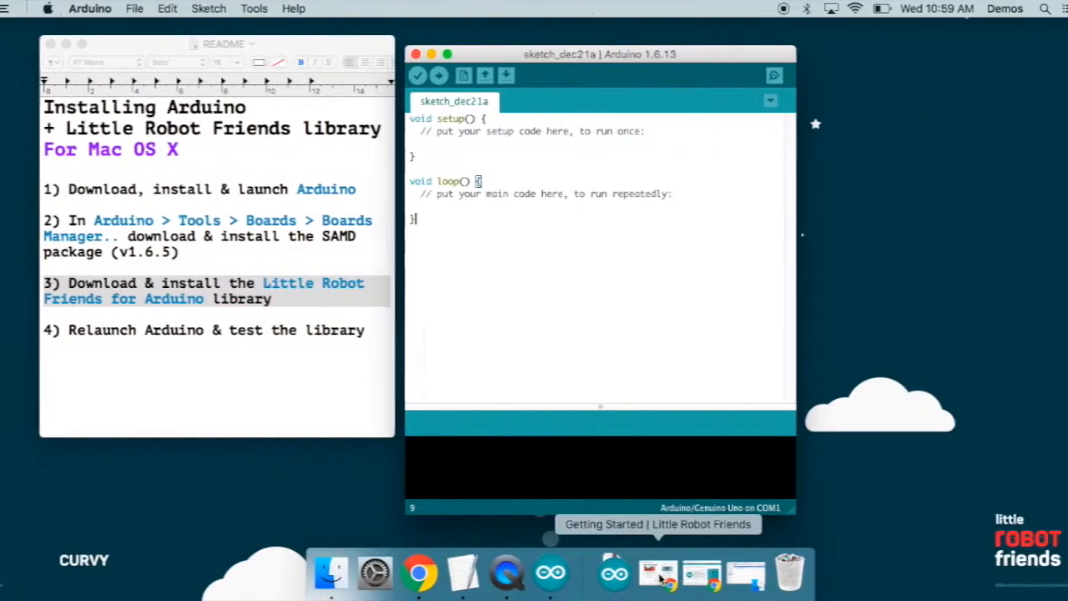
pyautogui.click(667, 574)
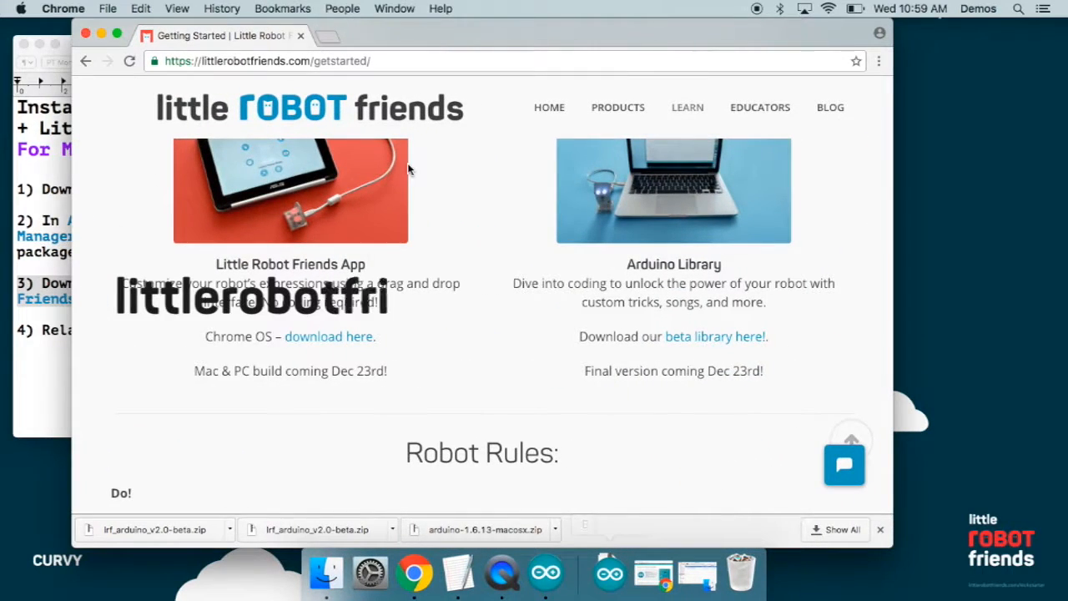
# Examine the page's getstarted address and the Arduino Library download under Customizing your robot, and minimise the browser window.
pyautogui.click(232, 61)
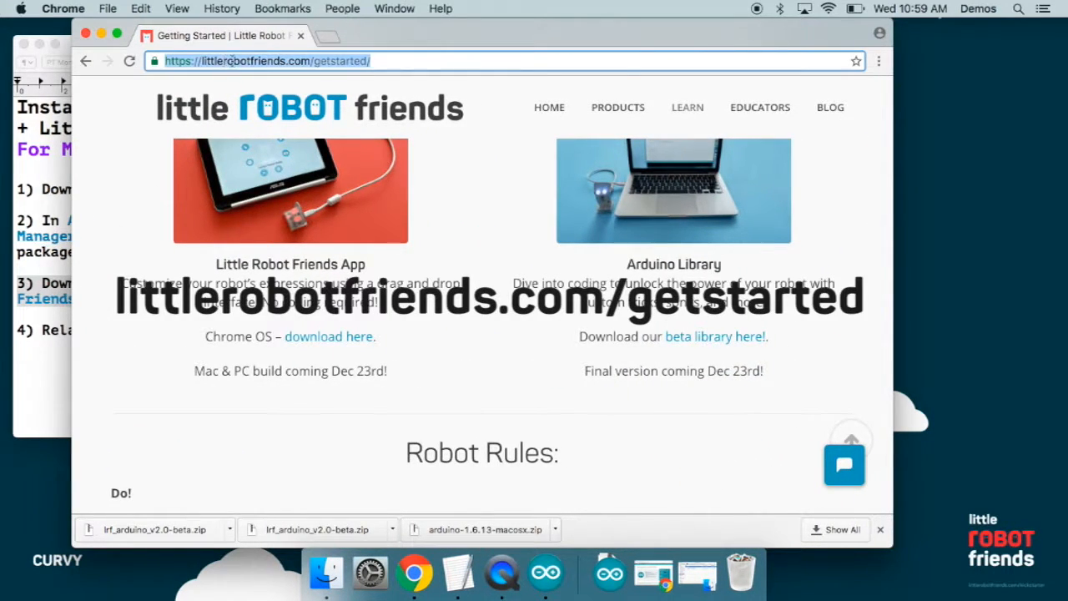
pyautogui.click(313, 61)
pyautogui.moveTo(314, 61); pyautogui.dragTo(372, 61)
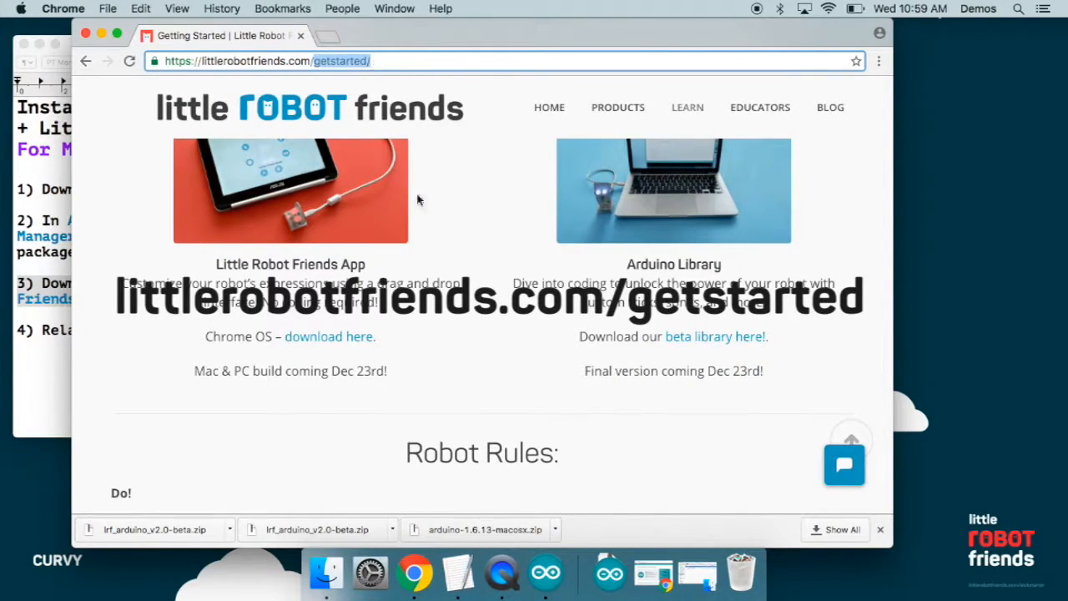
pyautogui.scroll(5, 417, 200)
pyautogui.scroll(-10, 467, 312)
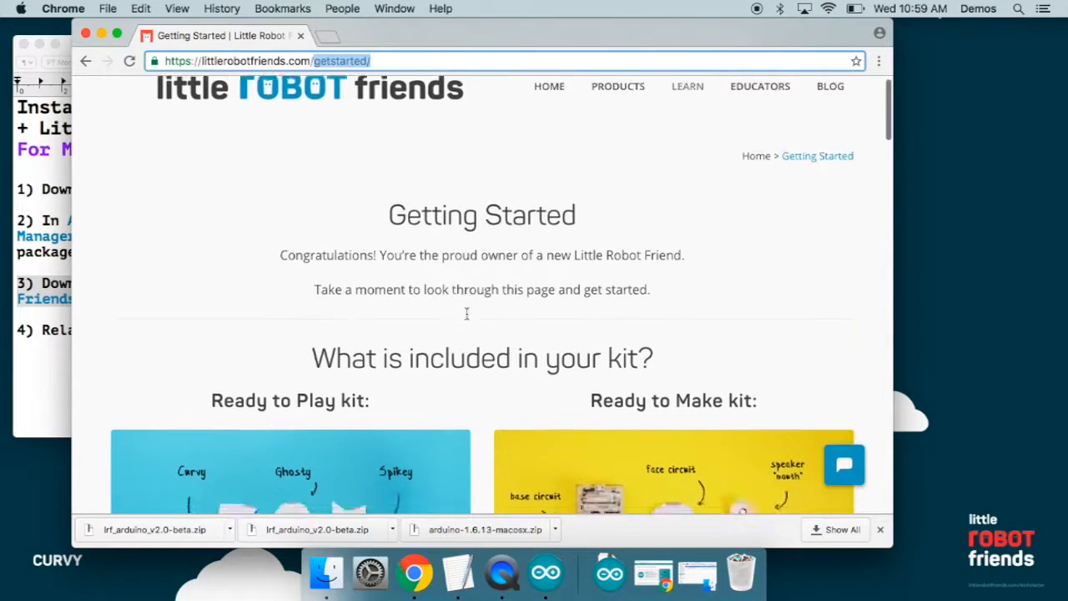
pyautogui.scroll(-6, 467, 312)
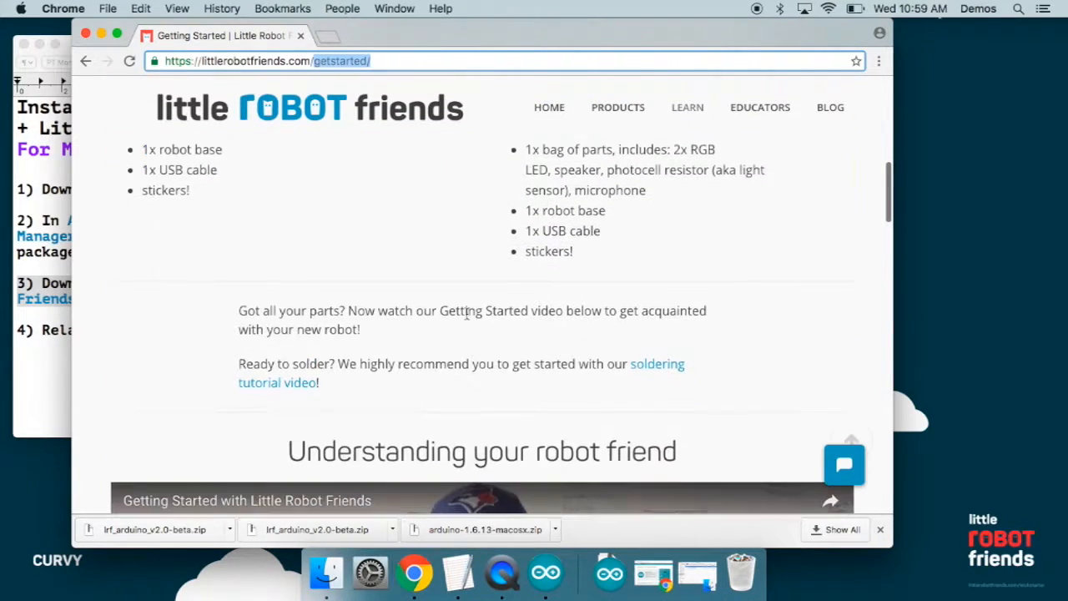
pyautogui.scroll(-10, 466, 312)
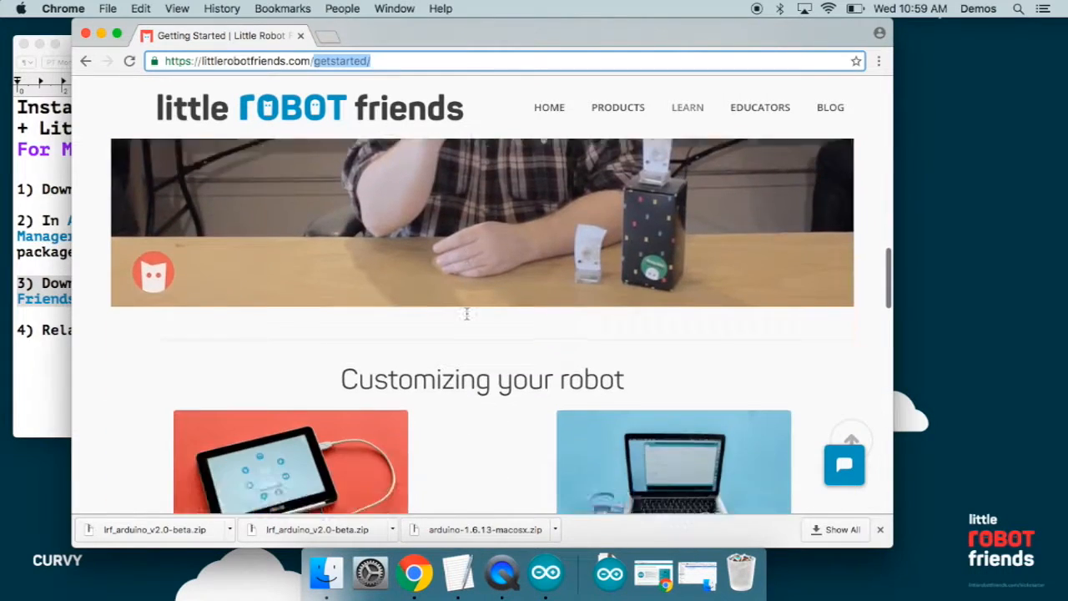
pyautogui.scroll(1, 467, 314)
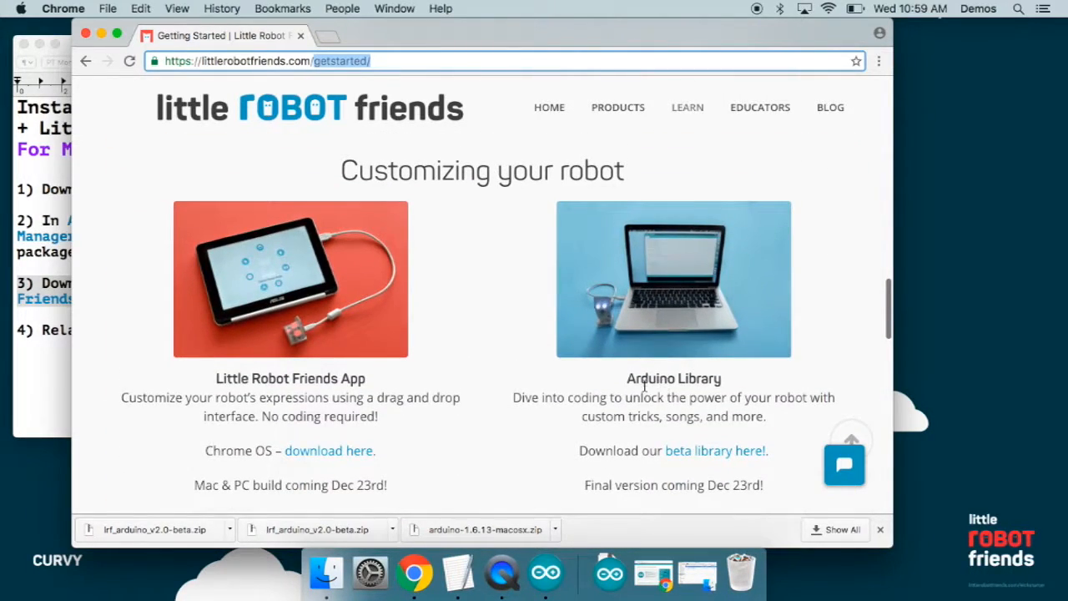
pyautogui.moveTo(627, 378); pyautogui.dragTo(723, 380)
pyautogui.click(668, 392)
pyautogui.scroll(-2, 668, 396)
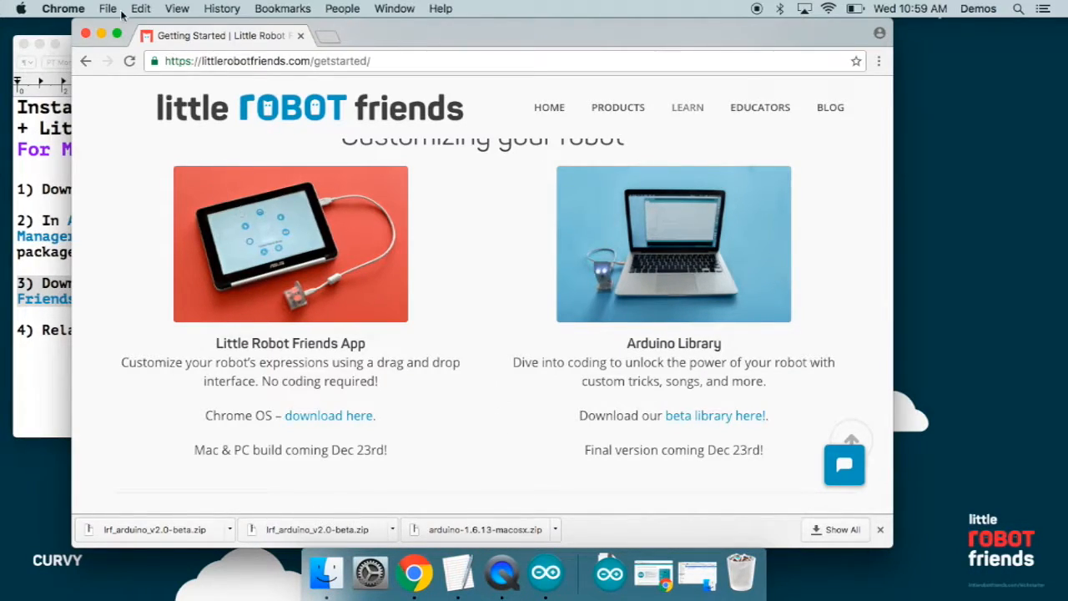
pyautogui.click(101, 35)
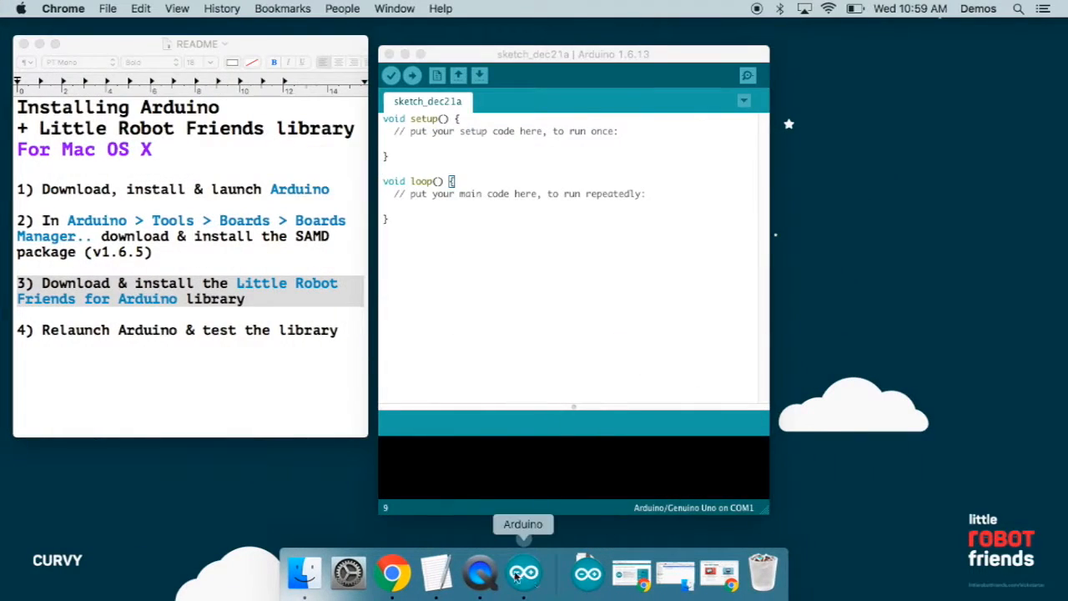
# Extract lrf_arduino_v2.0-beta.zip in the Downloads folder, check the extracted folder's contents and reposition the window.
pyautogui.click(692, 590)
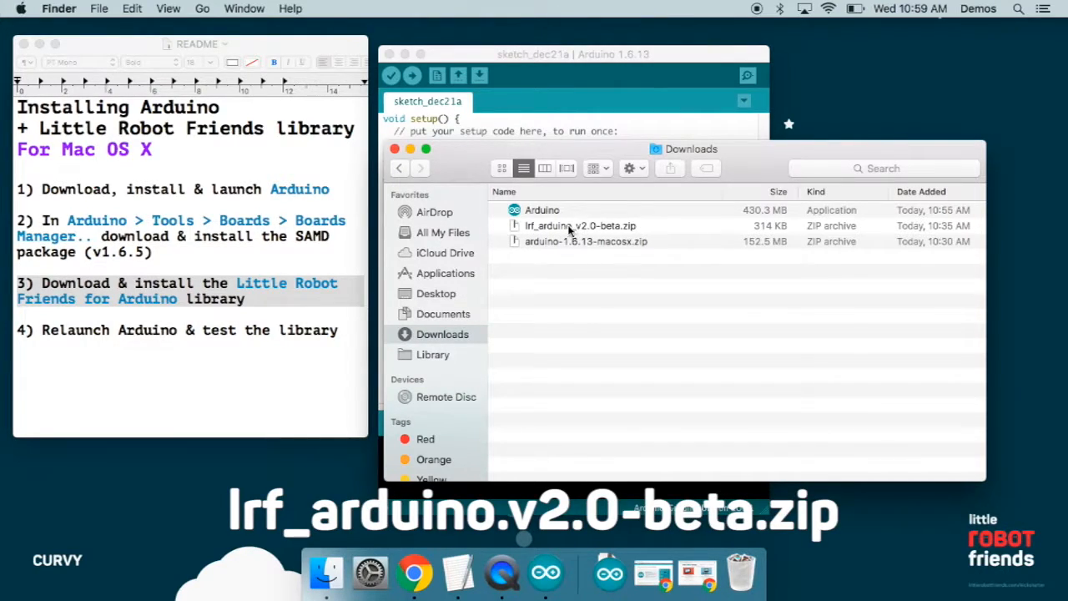
pyautogui.doubleClick(607, 226)
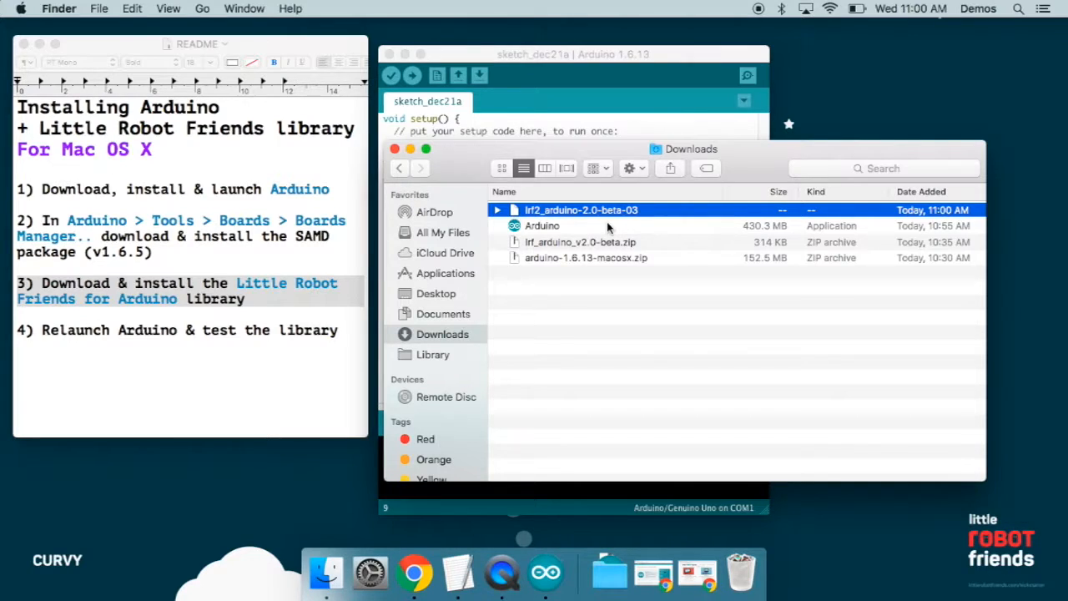
pyautogui.click(498, 210)
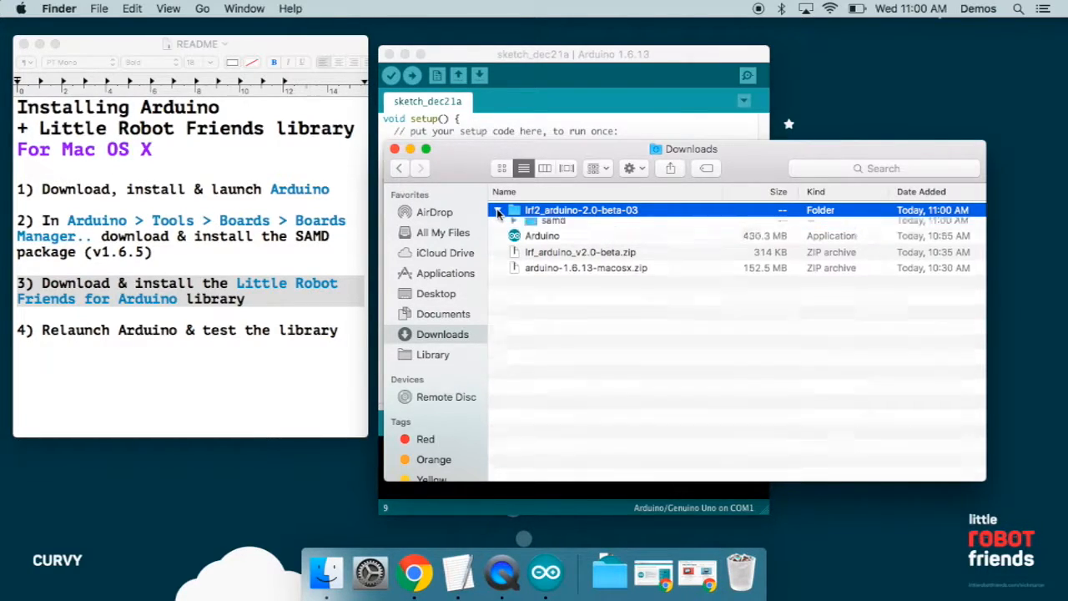
pyautogui.click(497, 212)
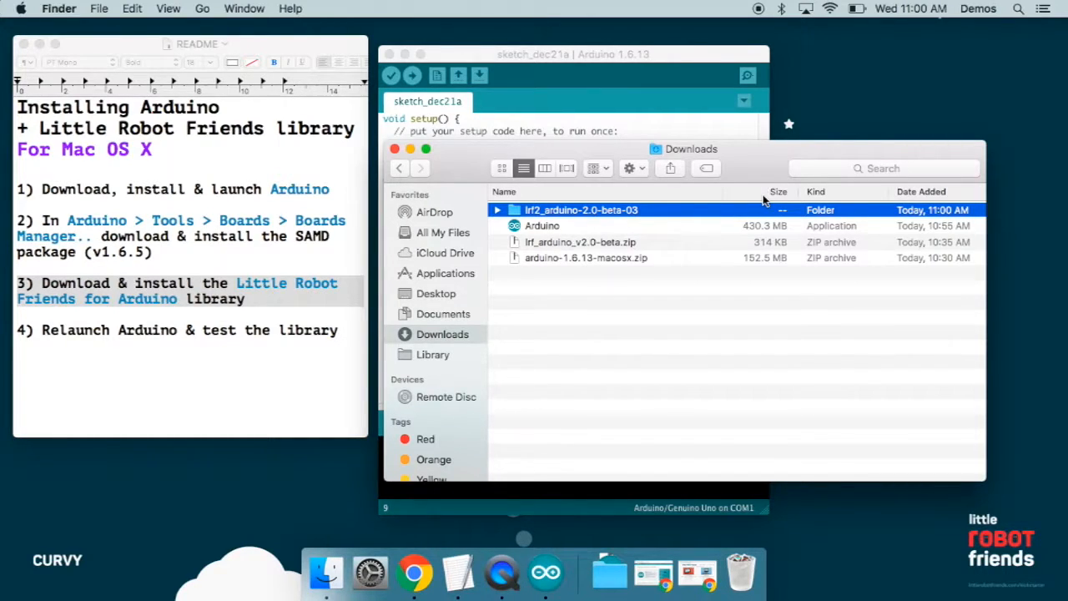
pyautogui.moveTo(761, 169); pyautogui.dragTo(778, 86)
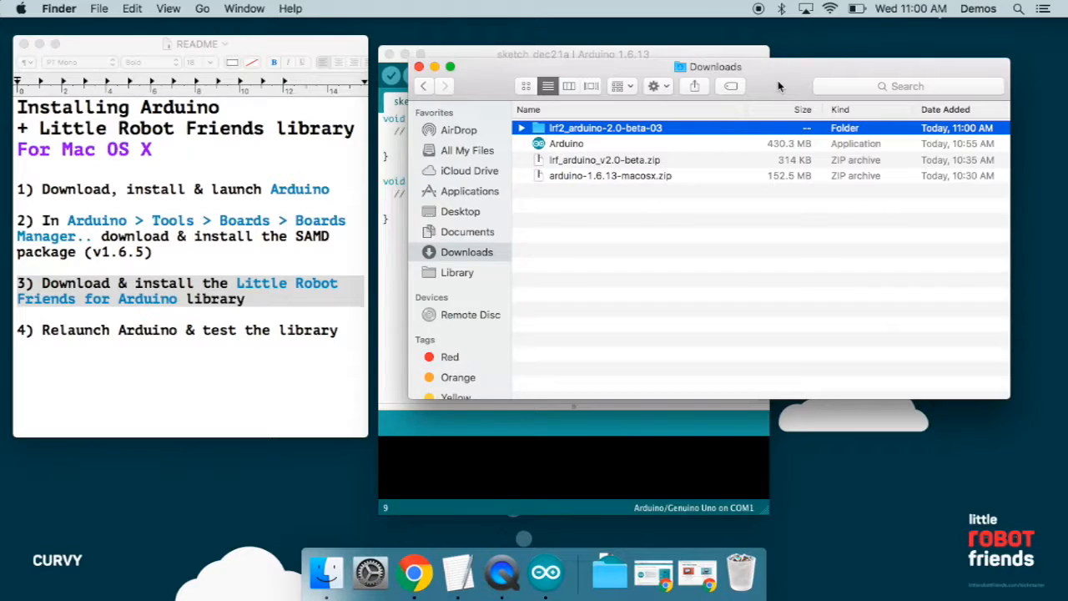
pyautogui.moveTo(776, 86); pyautogui.dragTo(755, 138)
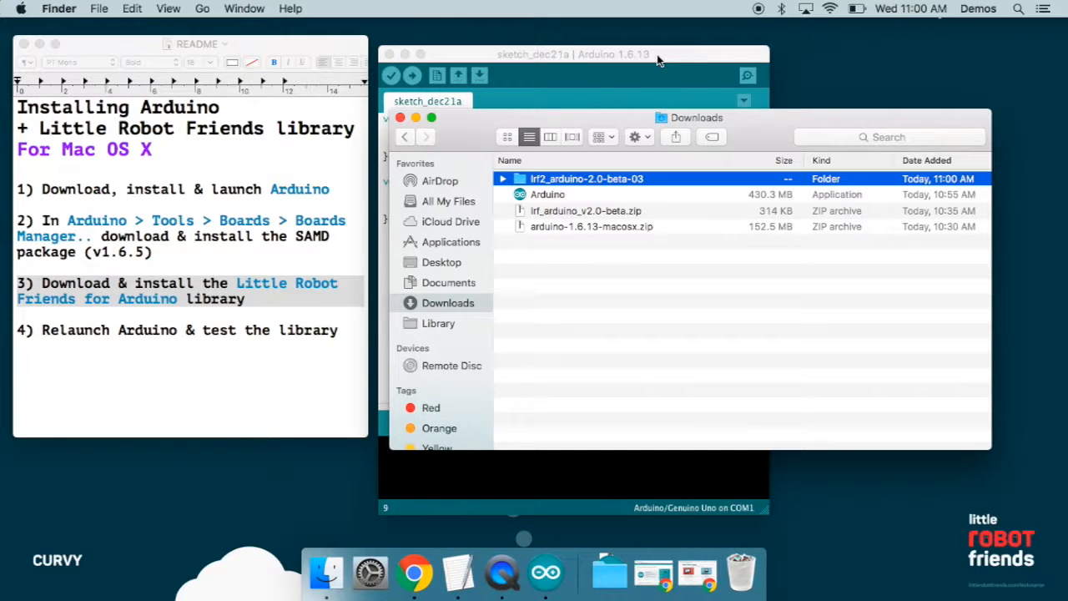
# Check the Sketchbook location in the Arduino preferences and close them without changes.
pyautogui.click(629, 65)
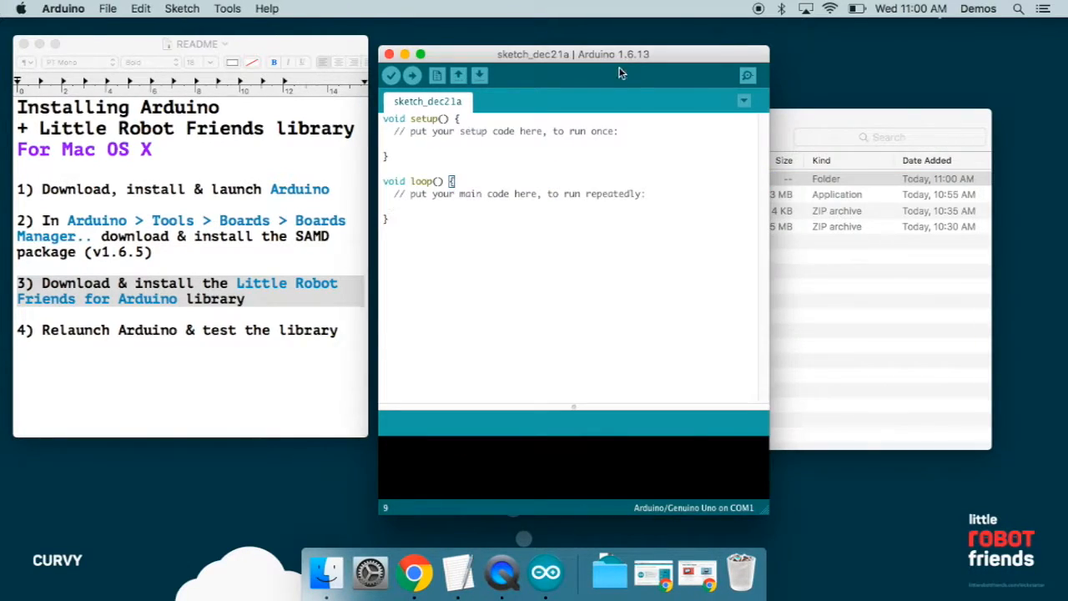
pyautogui.click(108, 10)
pyautogui.moveTo(63, 9)
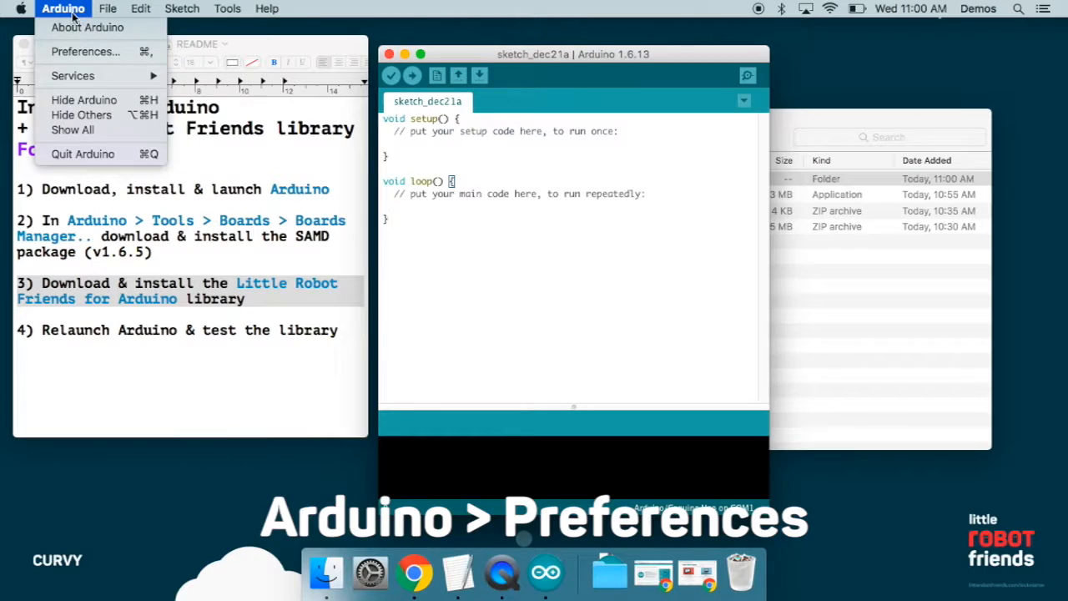
pyautogui.click(83, 53)
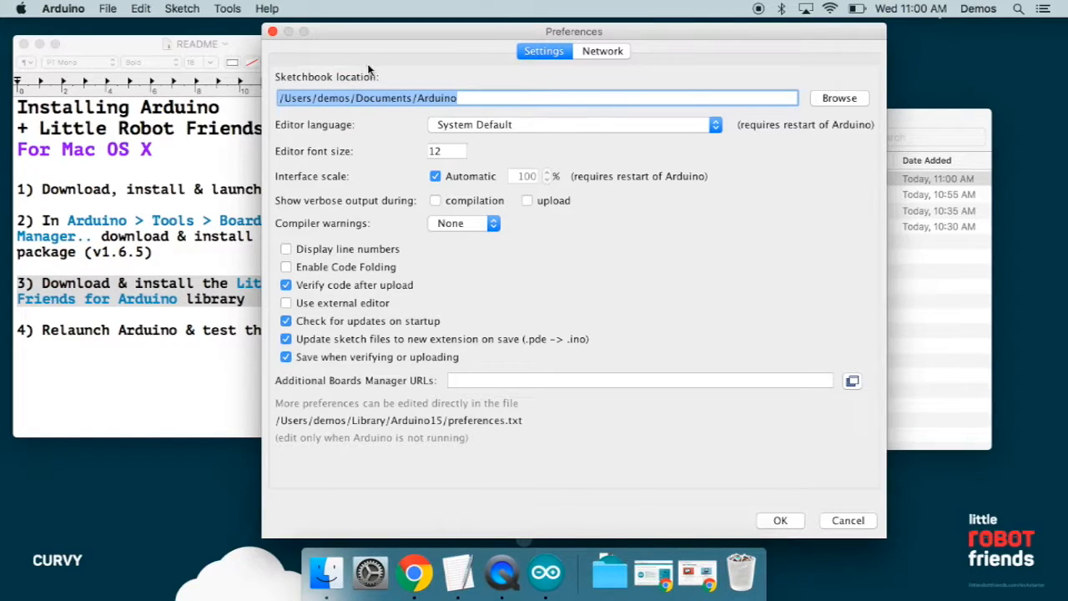
pyautogui.click(284, 98)
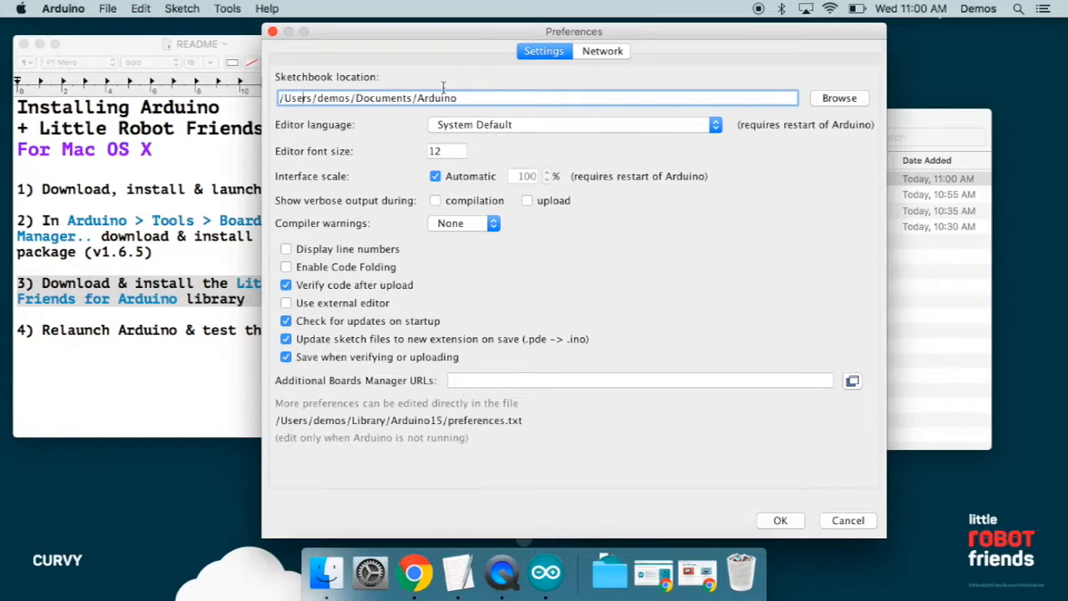
pyautogui.click(273, 32)
# Create a folder named hardware inside the Arduino folder in Documents using Finder.
pyautogui.click(846, 310)
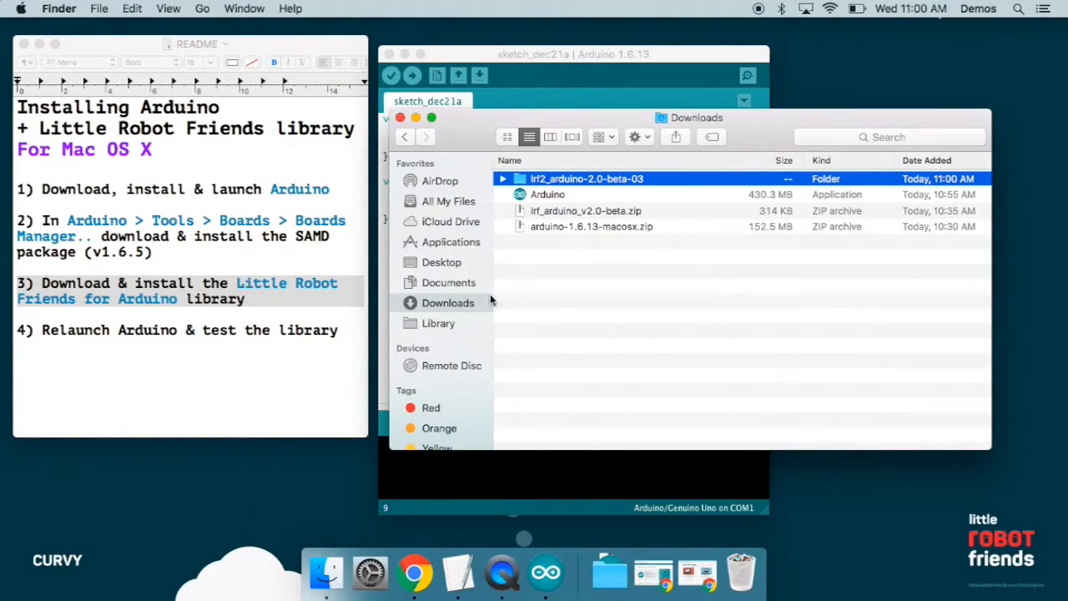
pyautogui.click(448, 285)
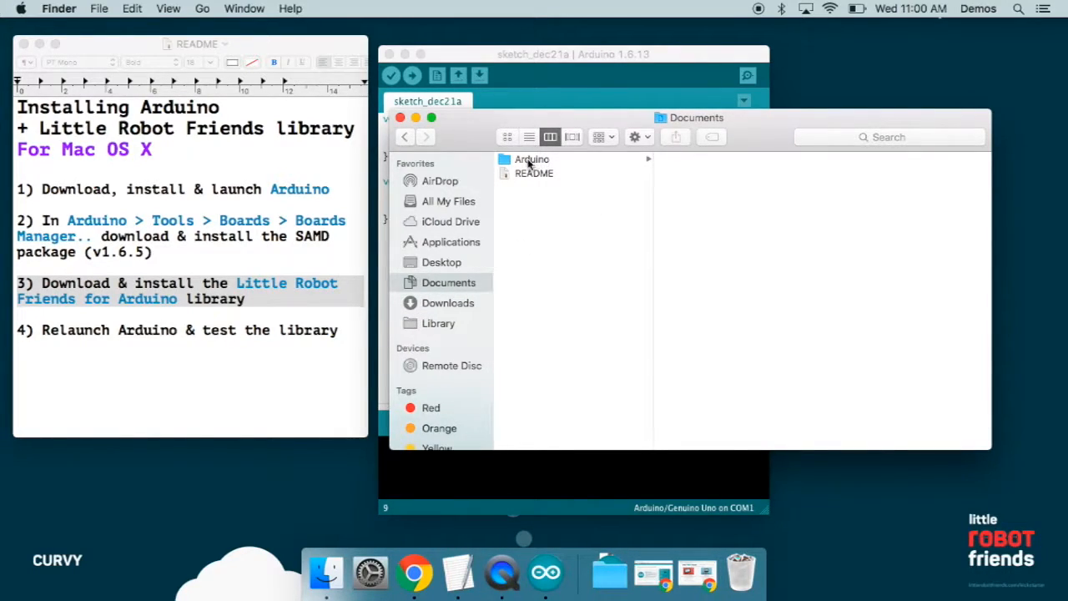
pyautogui.click(534, 162)
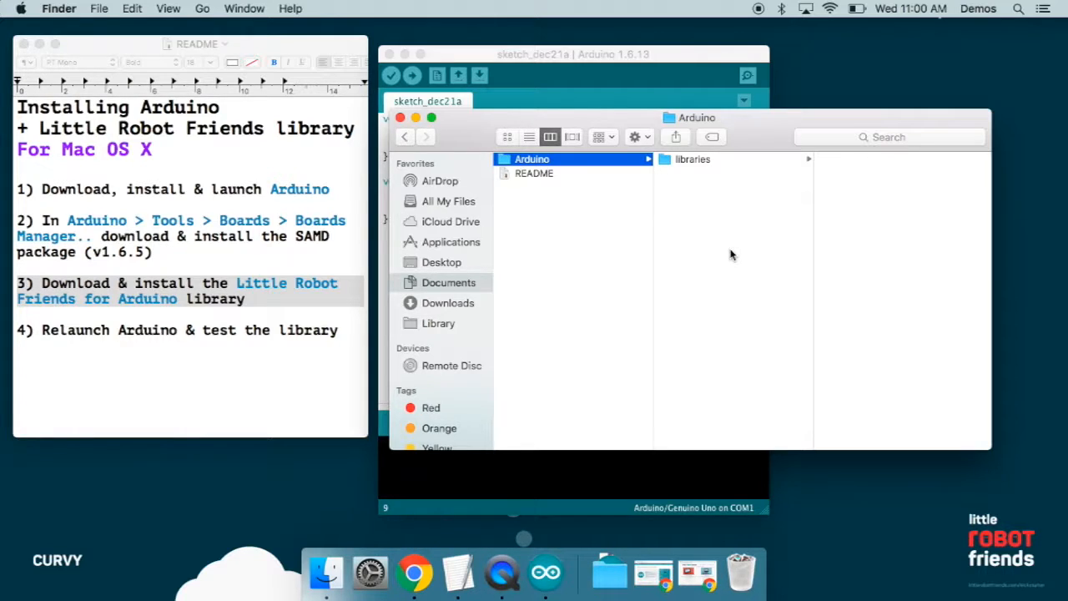
pyautogui.press('shift+super+n')
pyautogui.write('hardware')
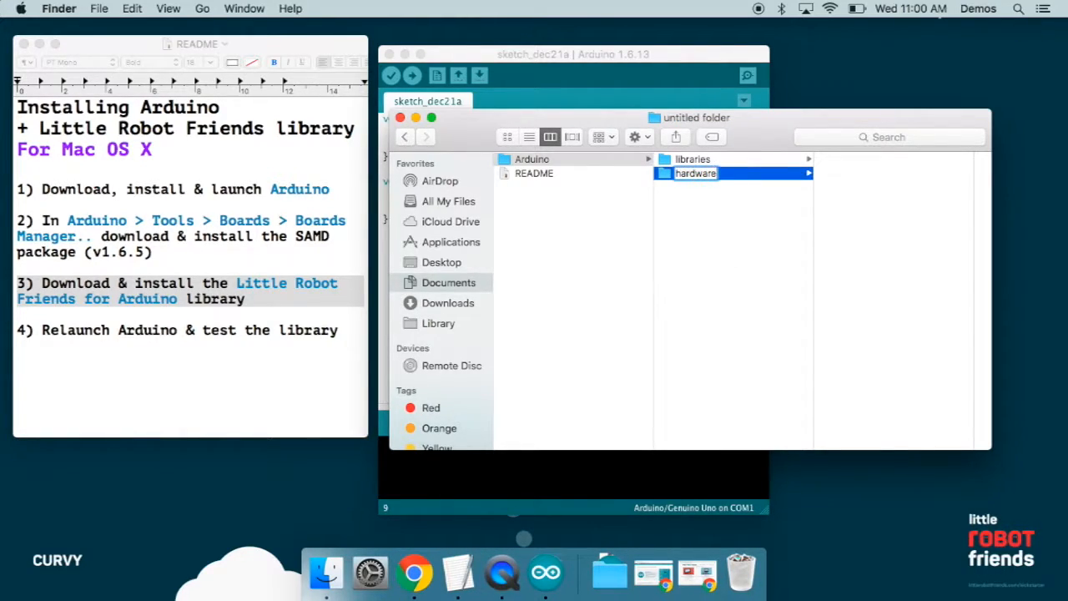
pyautogui.press('Return')
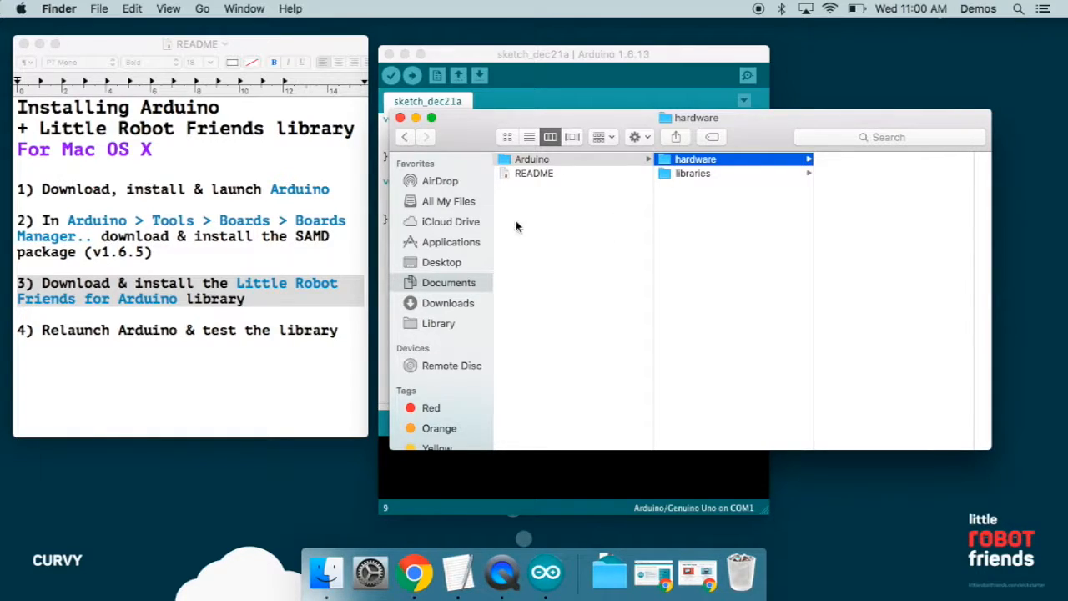
# Move the lrf2_arduino-2.0-beta-03 folder from Downloads into Documents/Arduino/hardware and bring the Arduino sketch window to the front.
pyautogui.click(448, 303)
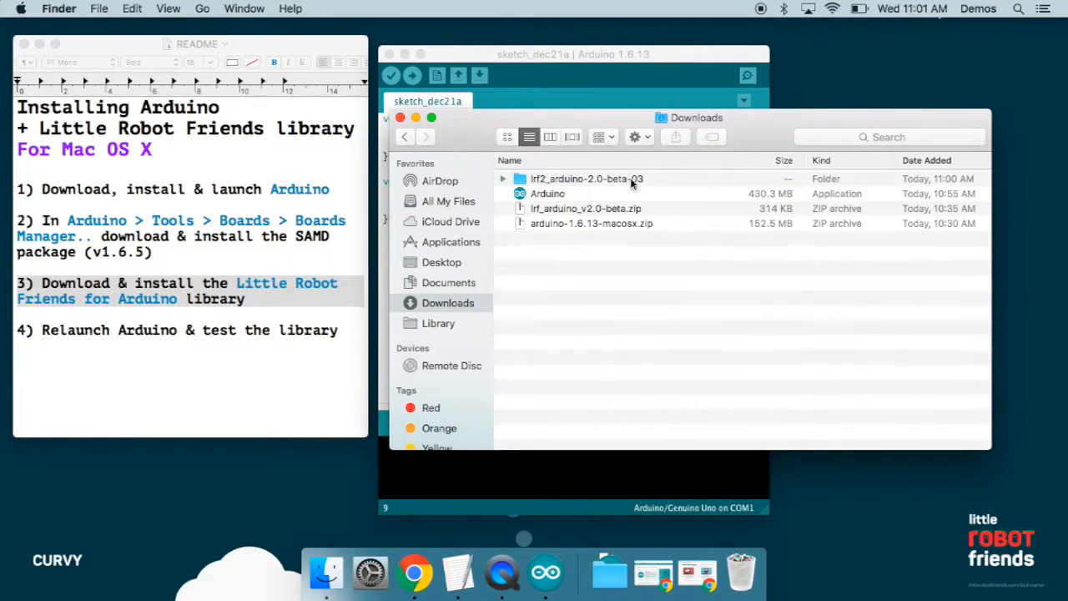
pyautogui.moveTo(570, 176); pyautogui.dragTo(859, 182)
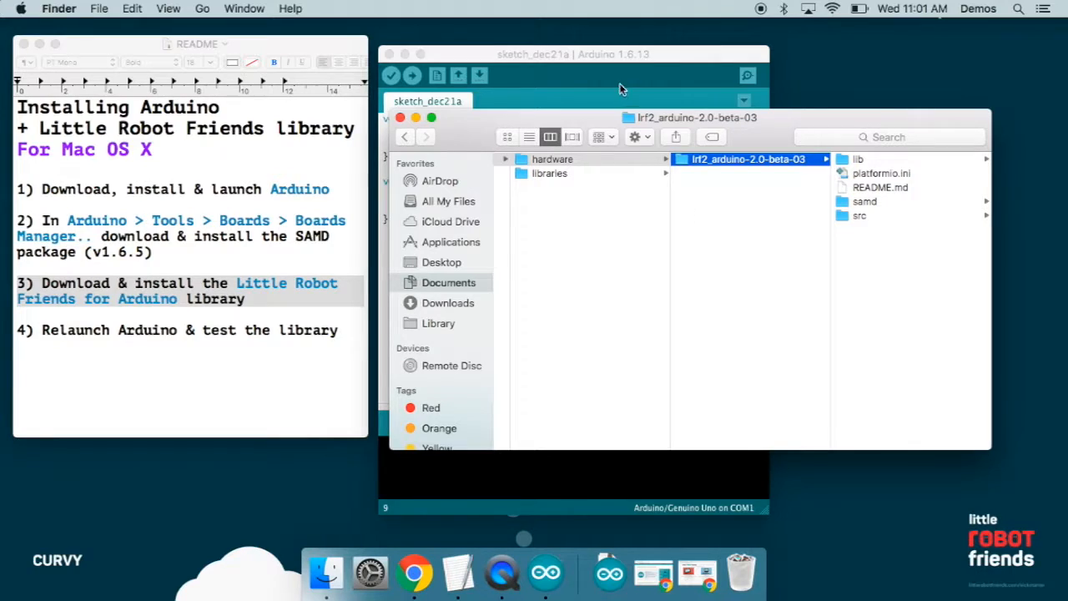
pyautogui.click(587, 64)
# Point out step 4 in the README notes, and quit and relaunch Arduino from the Downloads folder.
pyautogui.click(87, 320)
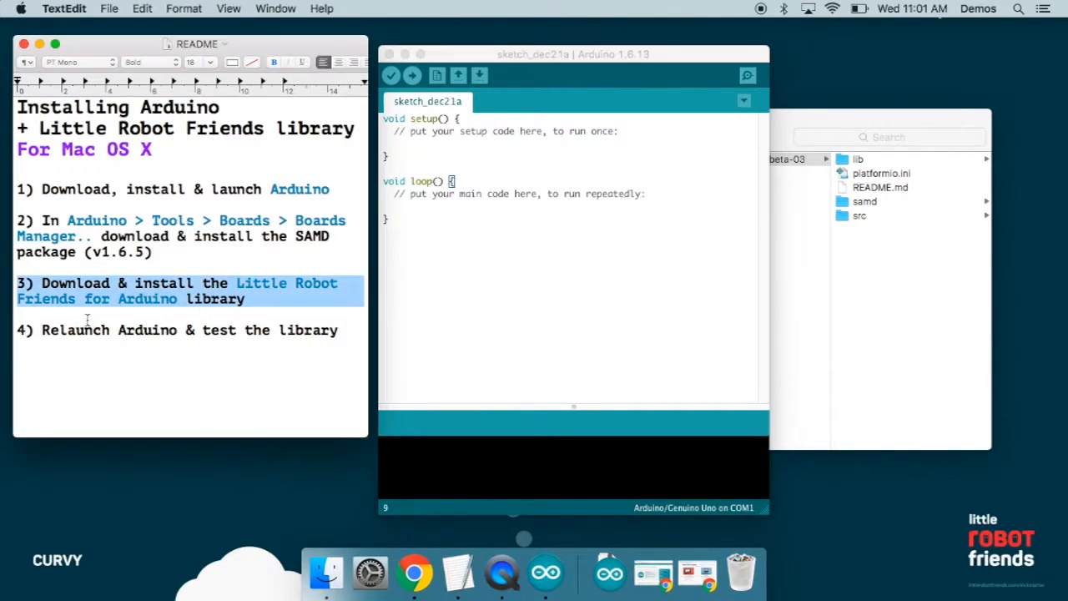
pyautogui.moveTo(19, 328); pyautogui.dragTo(20, 347)
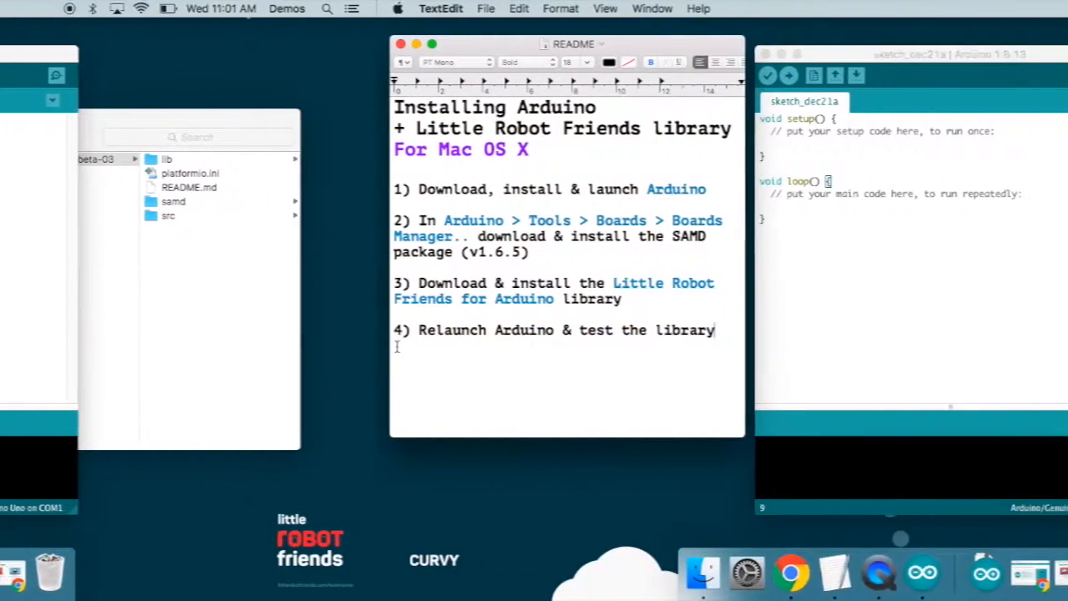
pyautogui.click(431, 310)
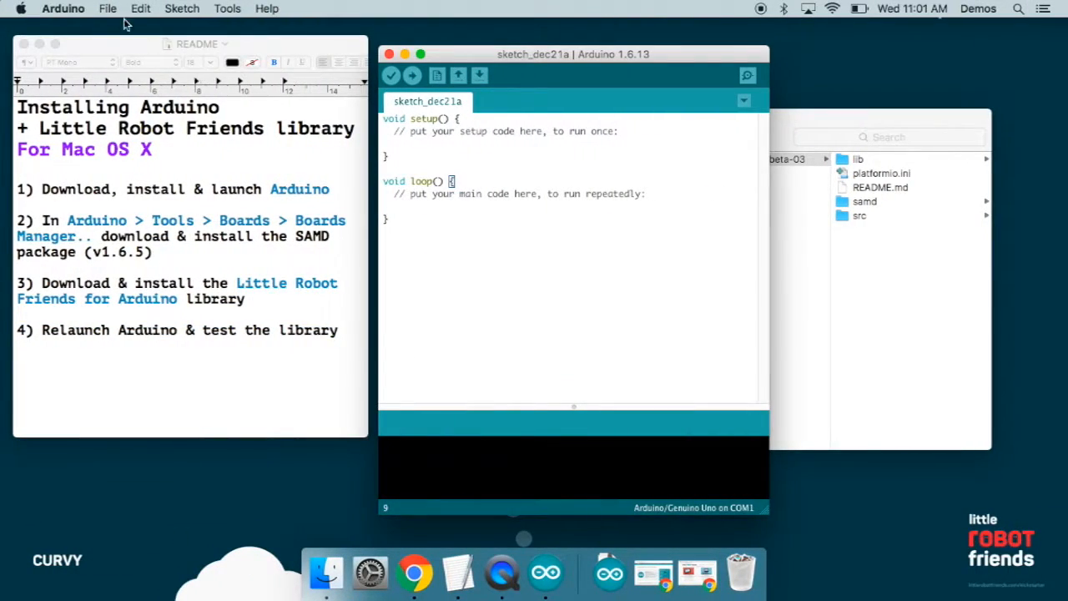
pyautogui.click(67, 9)
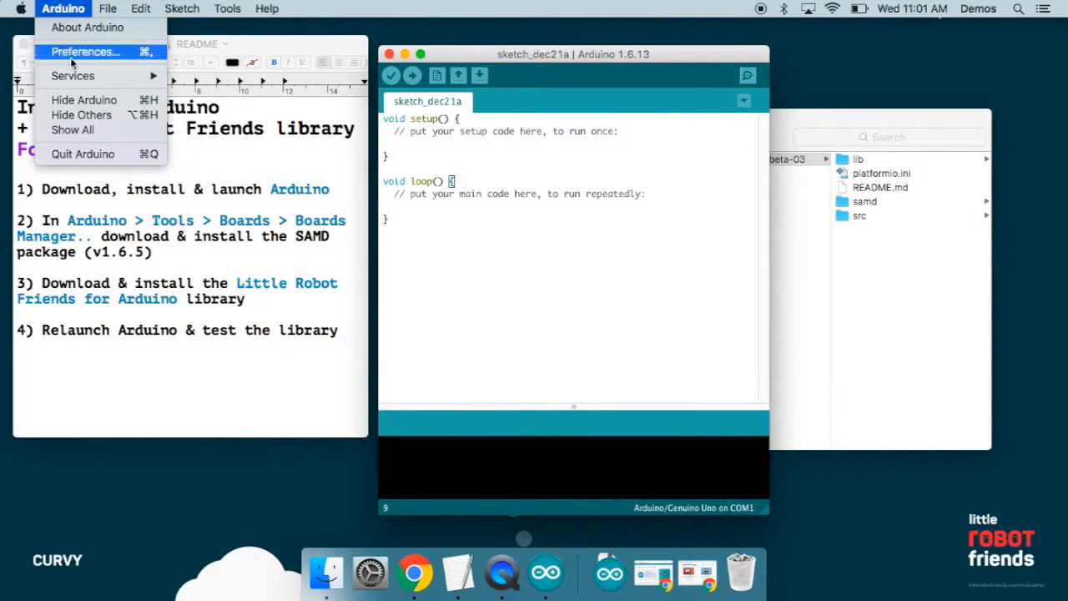
pyautogui.click(83, 154)
pyautogui.click(590, 552)
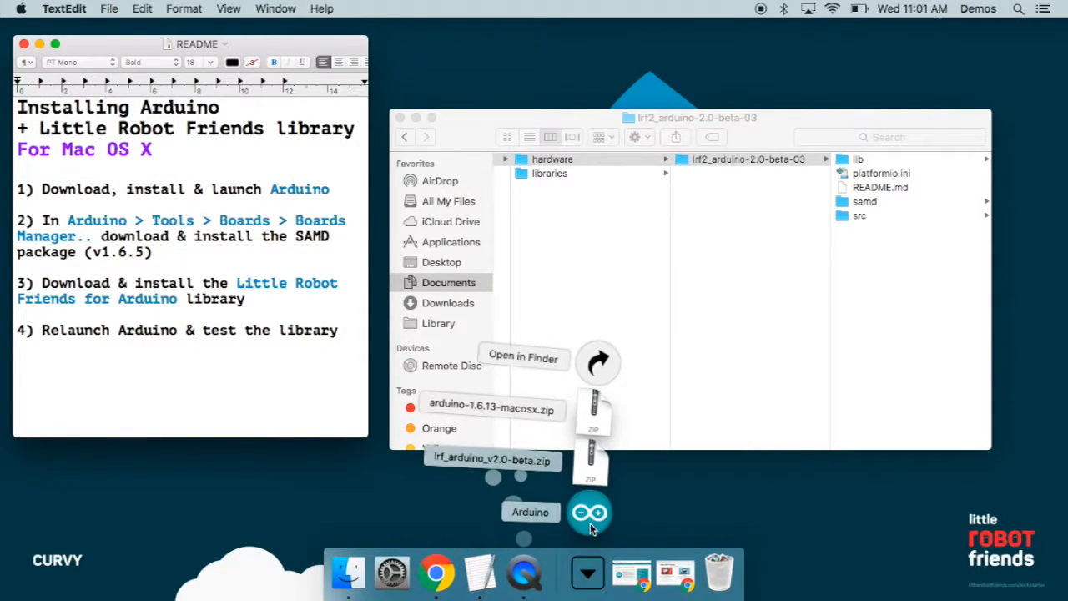
pyautogui.click(590, 522)
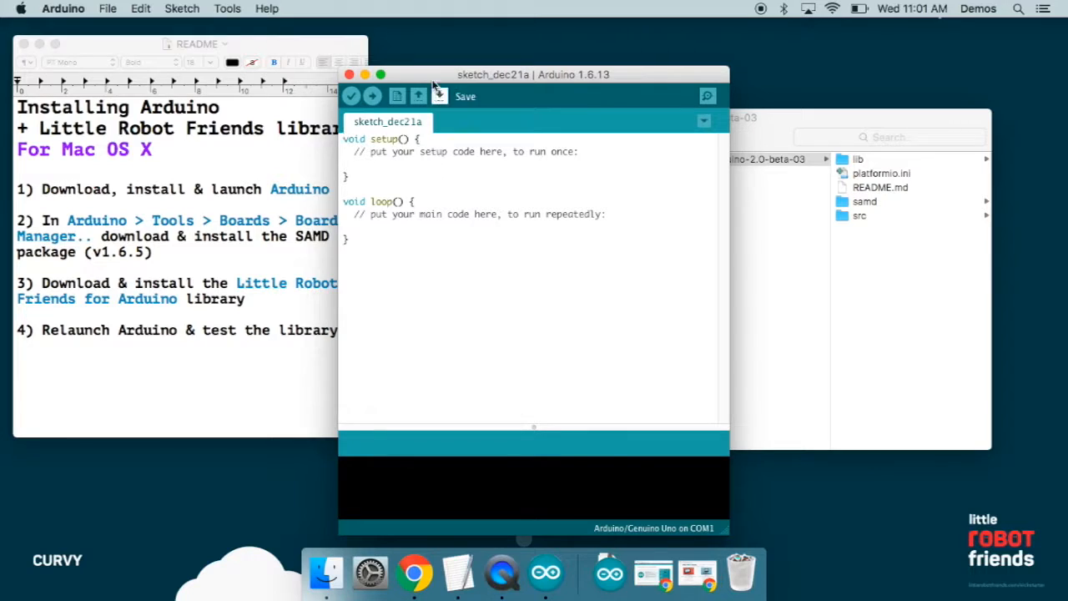
# Set the target board to Little Robot Friends in the Arduino sketch.
pyautogui.moveTo(420, 78); pyautogui.dragTo(415, 67)
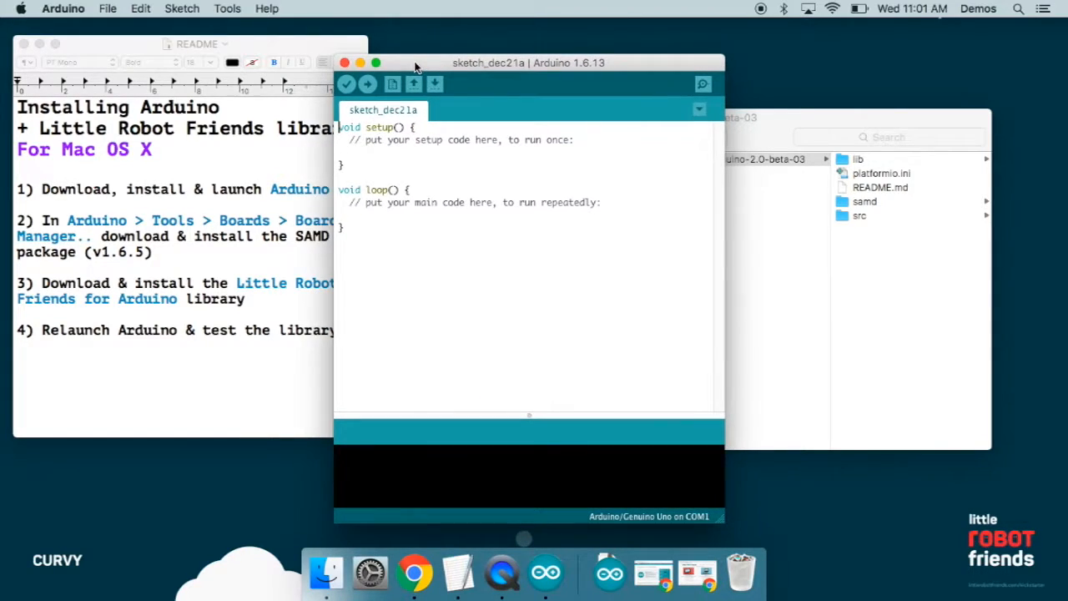
pyautogui.click(235, 10)
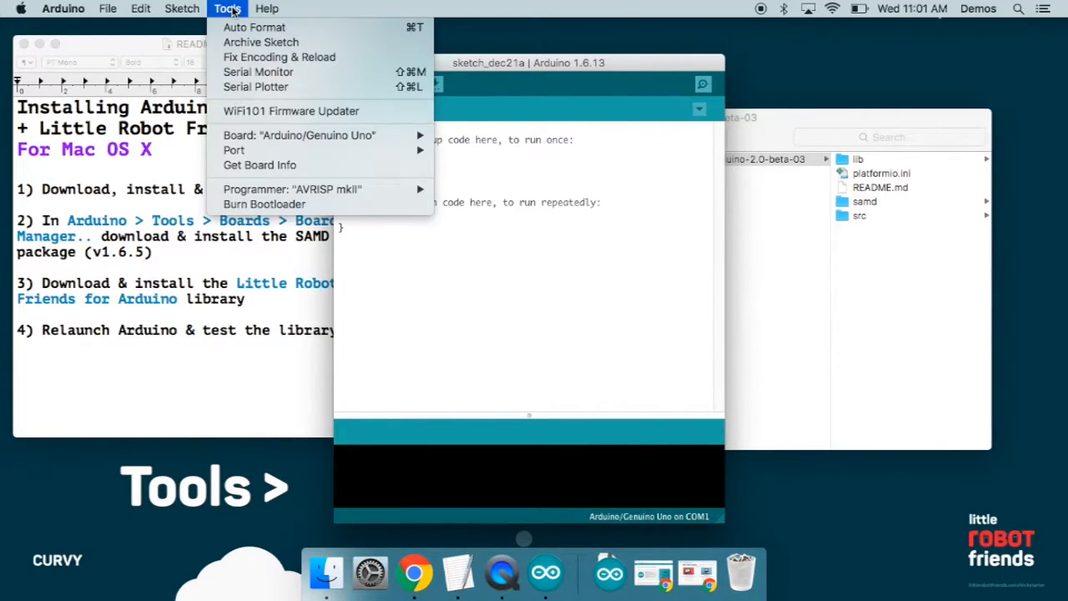
pyautogui.moveTo(250, 140)
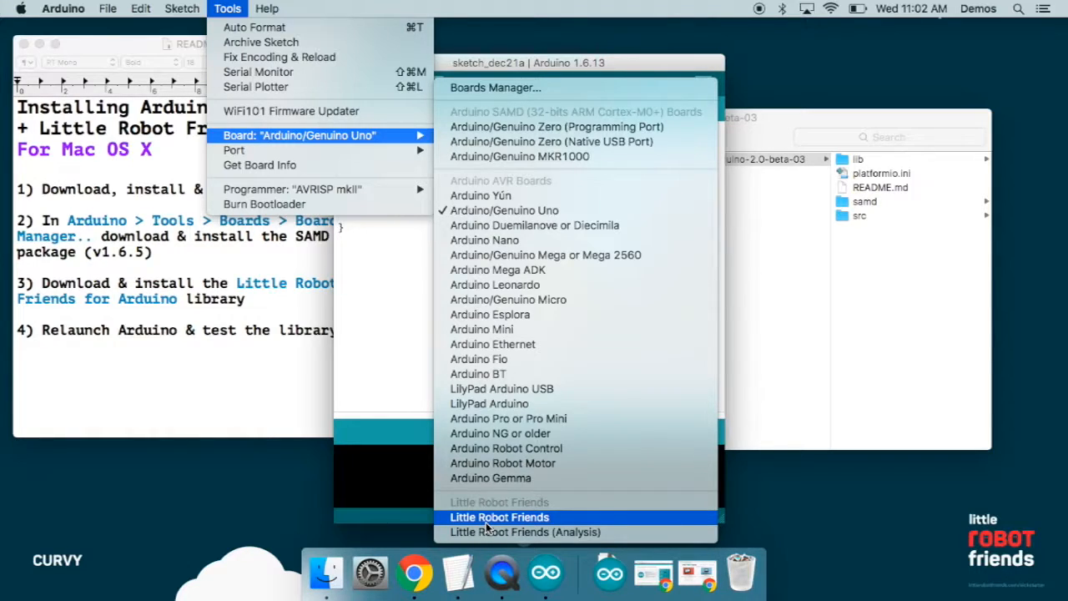
pyautogui.click(485, 521)
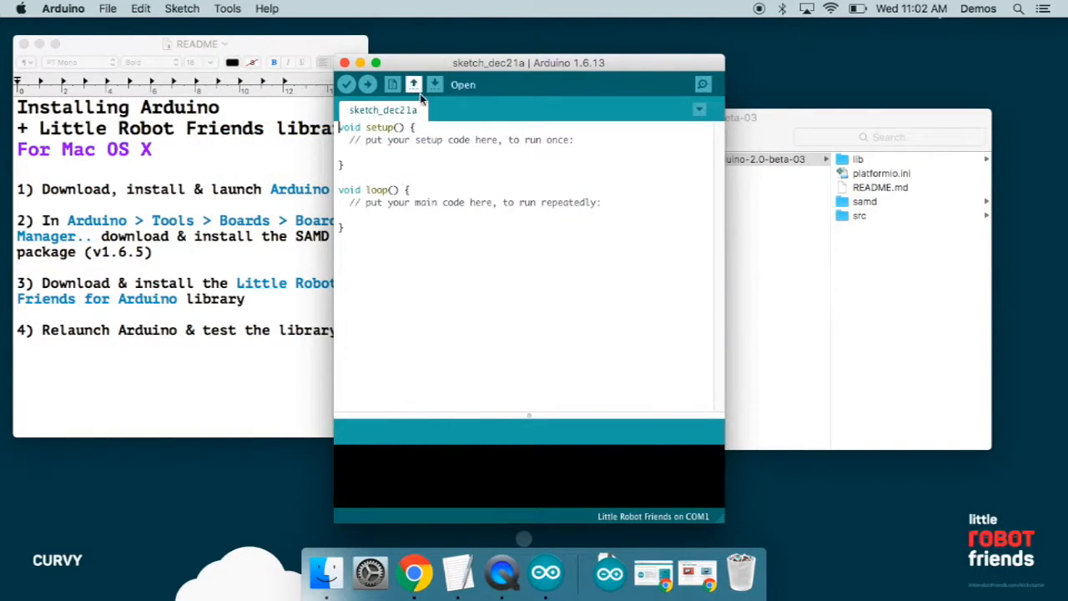
# Open the LittleRobotFriends example LRF_01-SetupAndLoop, close the blank sketch, and reposition and enlarge the example's window.
pyautogui.click(107, 8)
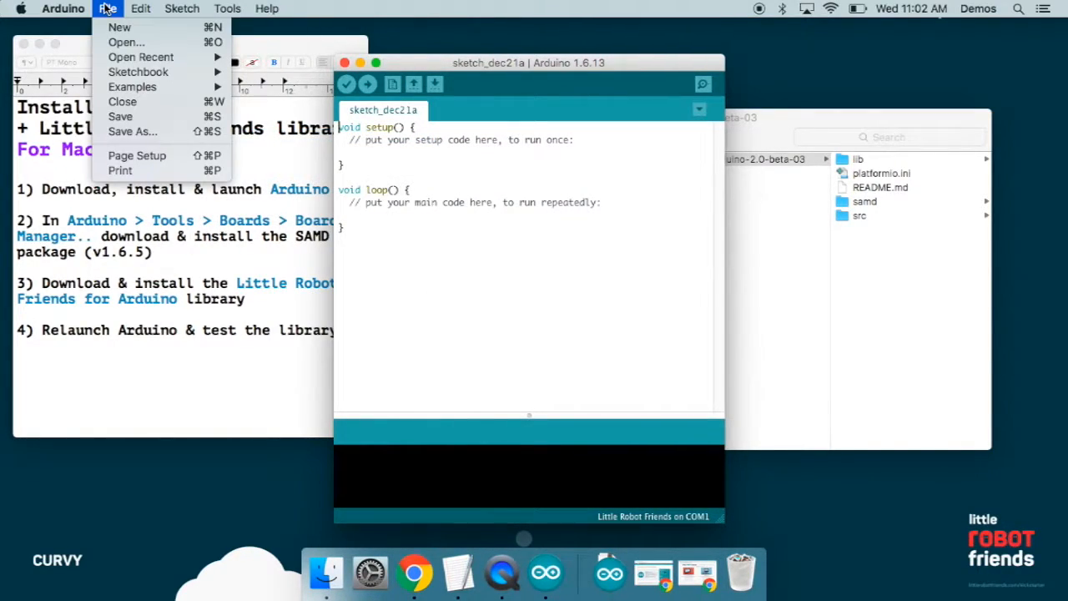
pyautogui.moveTo(134, 87)
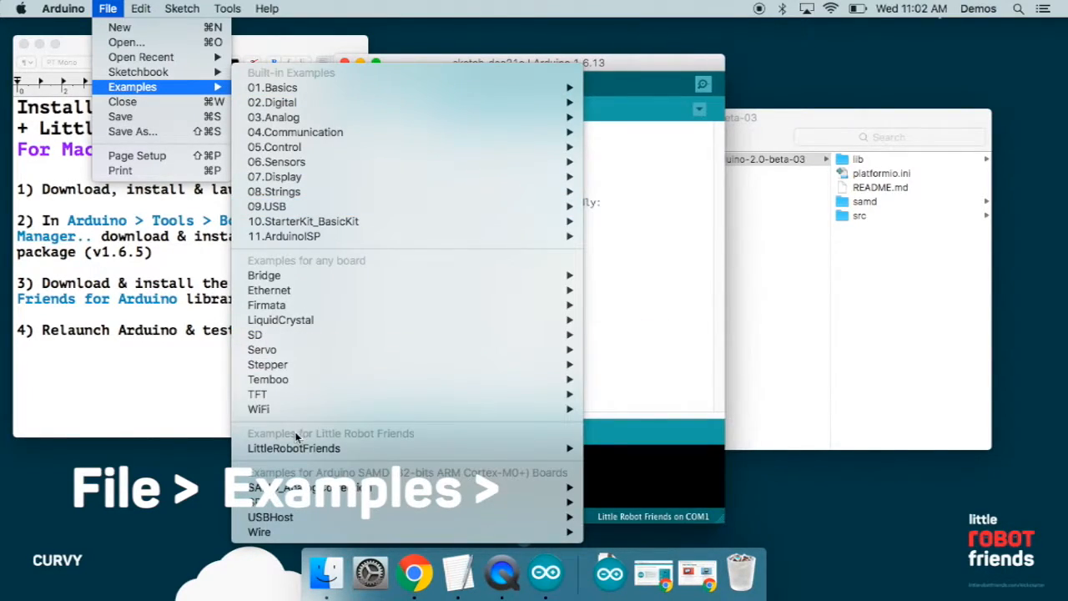
pyautogui.moveTo(296, 450)
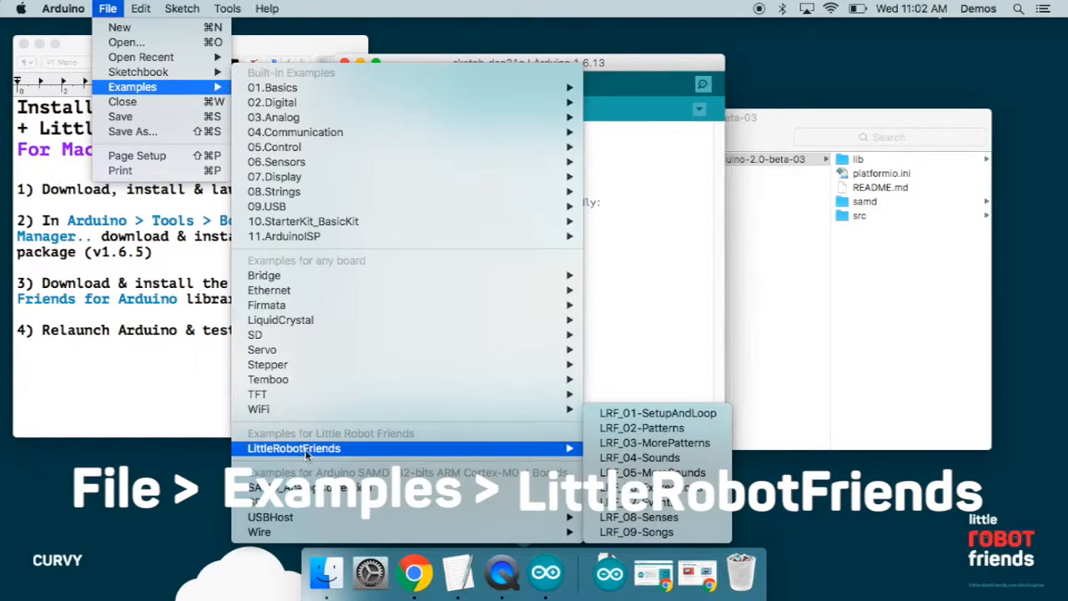
pyautogui.click(630, 414)
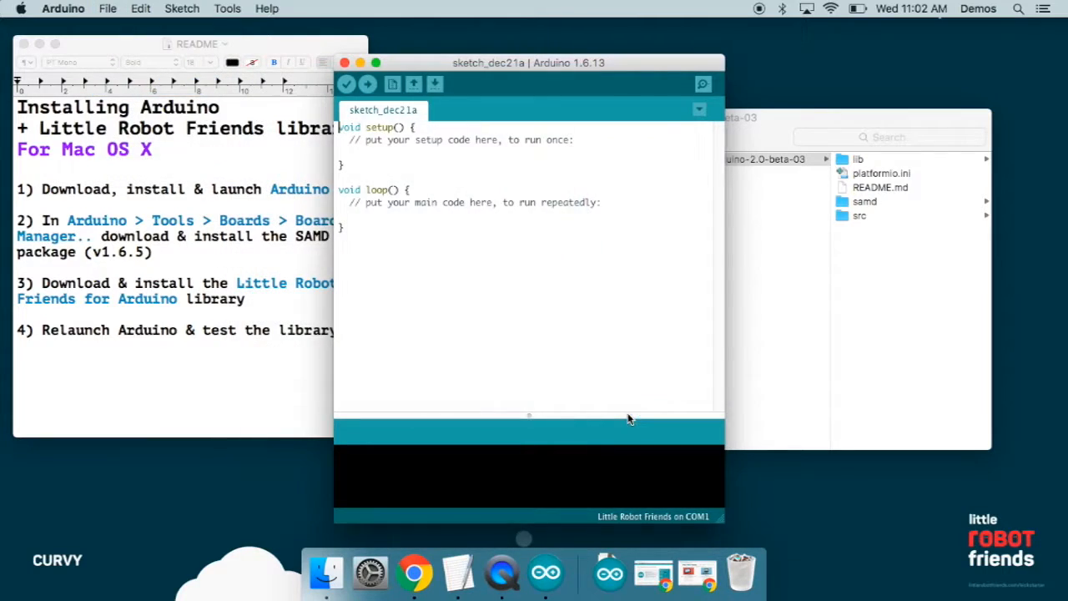
pyautogui.click(344, 64)
pyautogui.moveTo(457, 93); pyautogui.dragTo(455, 52)
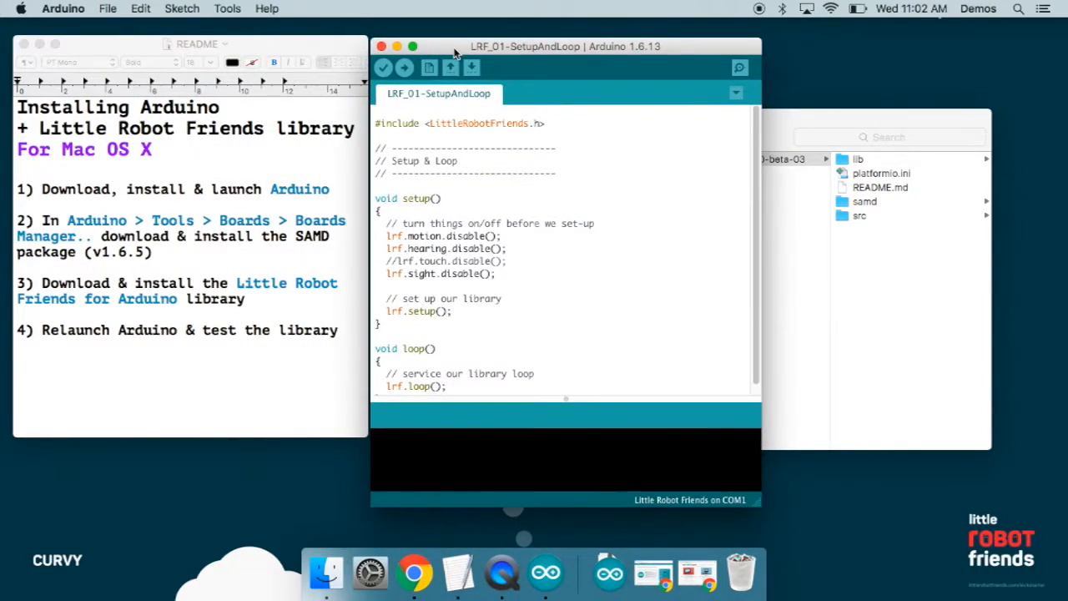
pyautogui.moveTo(760, 497); pyautogui.dragTo(820, 538)
# Set the editor font size to 16 in the Arduino preferences and return to the example sketch.
pyautogui.click(76, 8)
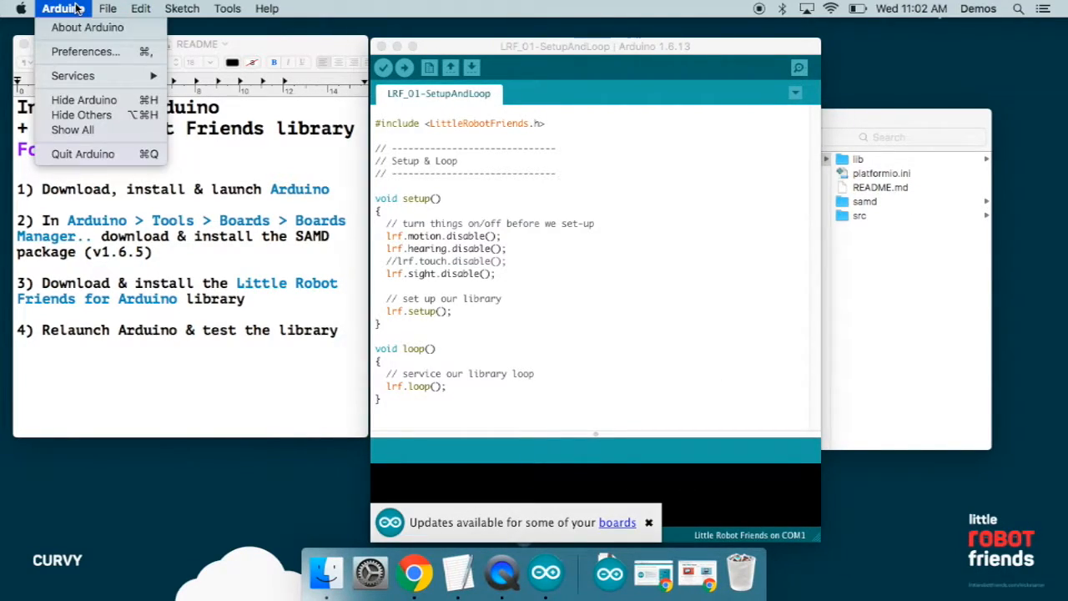
pyautogui.click(83, 51)
pyautogui.click(469, 161)
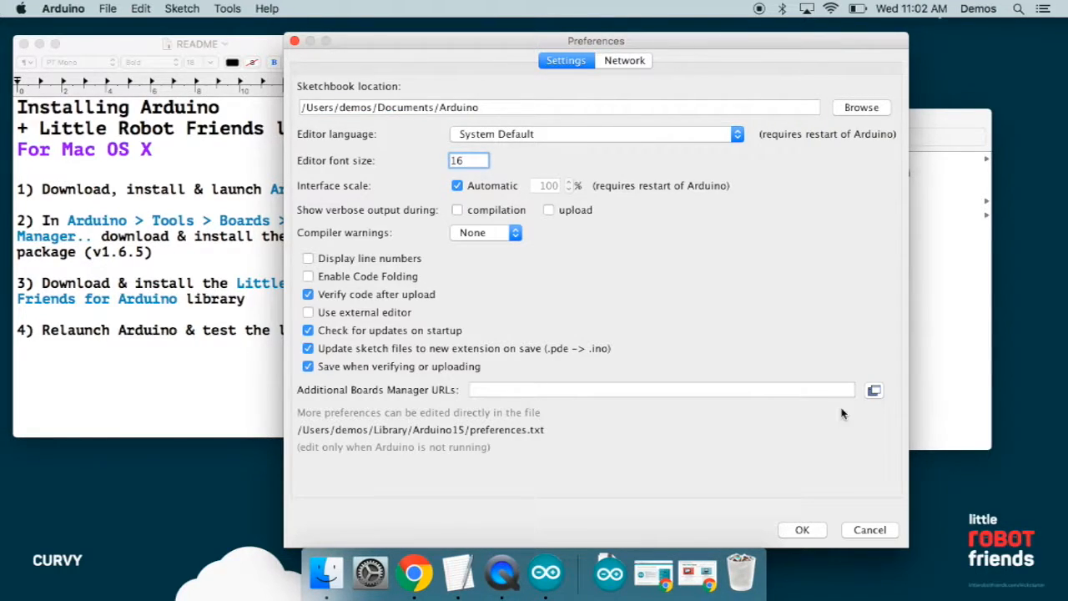
pyautogui.click(802, 529)
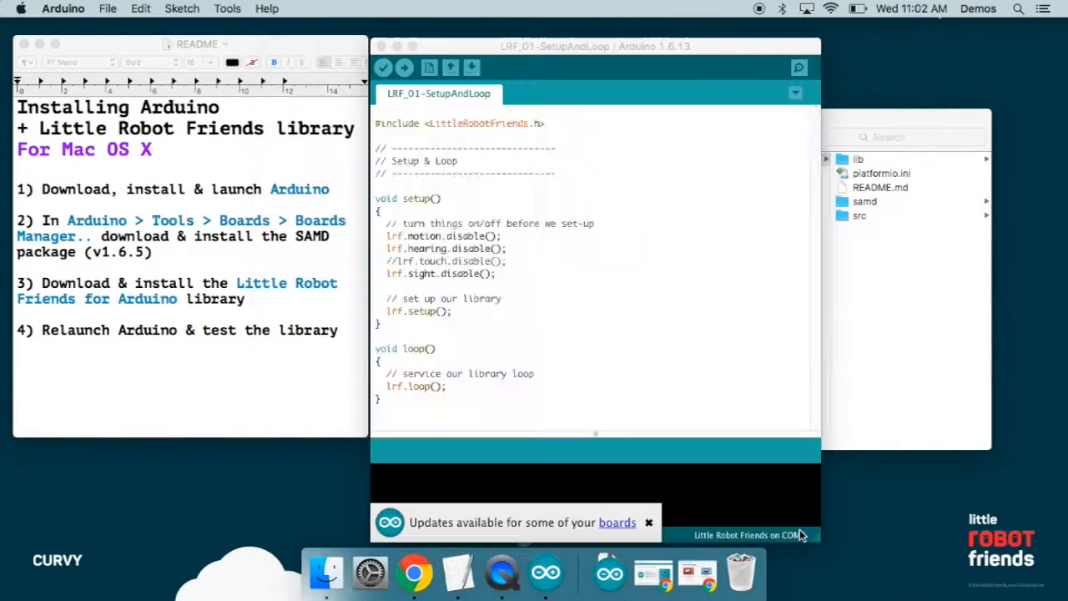
pyautogui.click(632, 322)
pyautogui.click(638, 332)
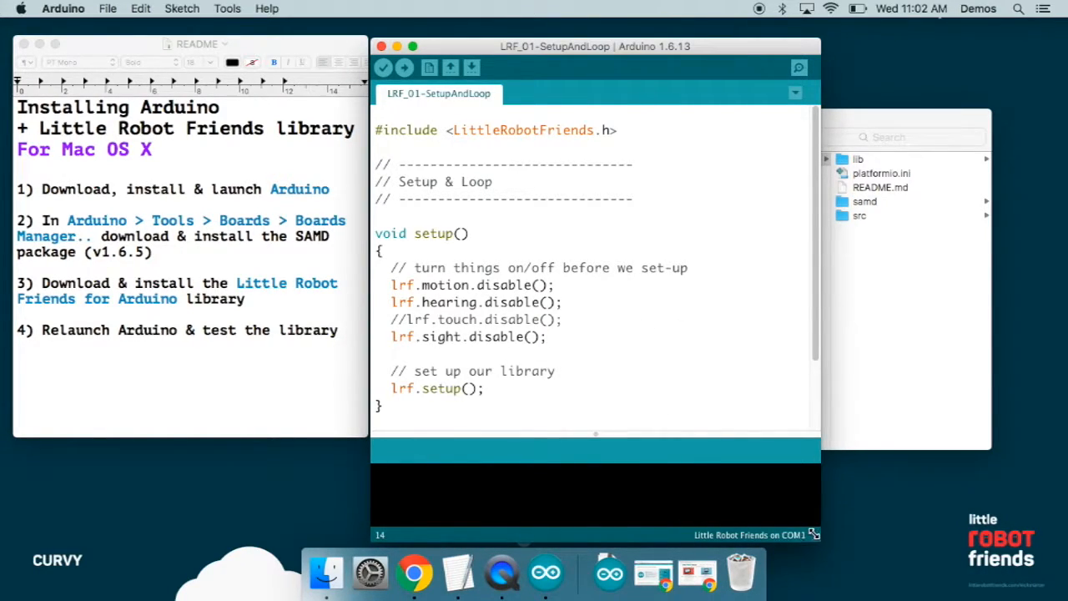
# Minimize the Finder window and verify the LRF_01-SetupAndLoop sketch.
pyautogui.click(884, 354)
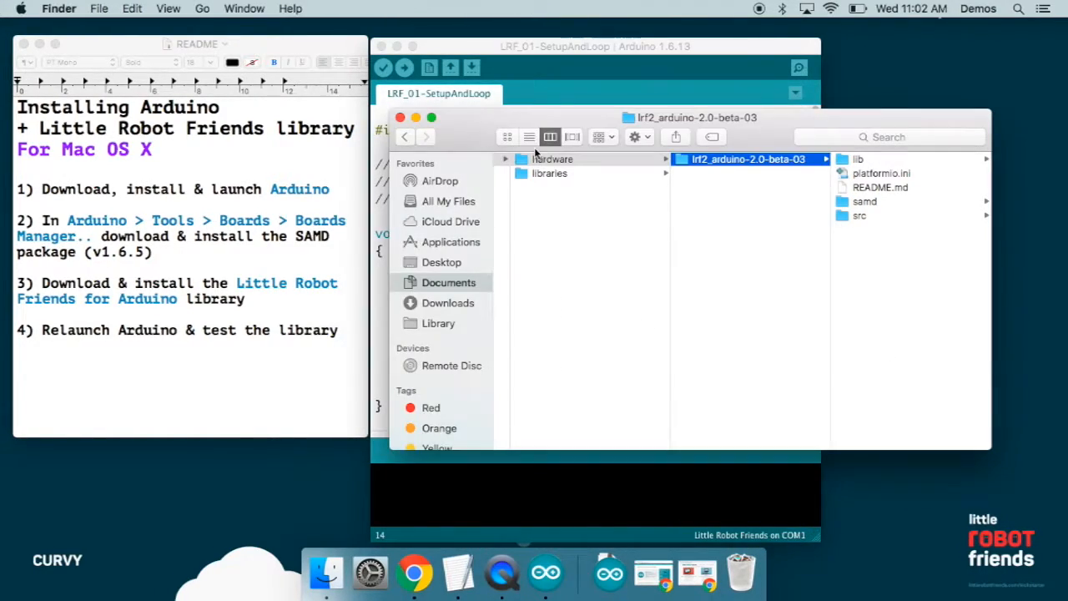
pyautogui.click(415, 118)
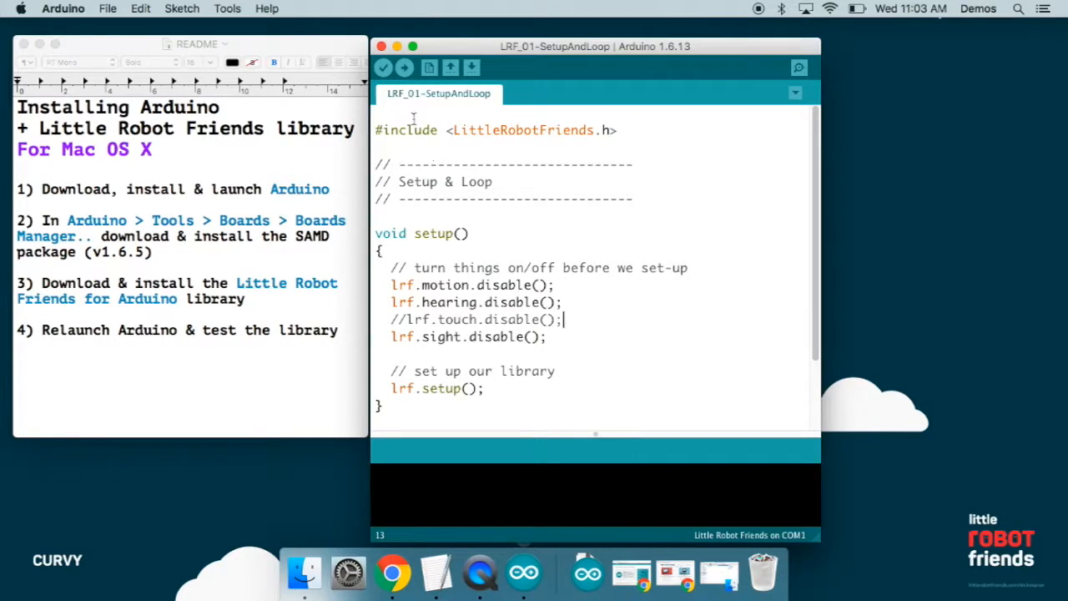
pyautogui.click(383, 72)
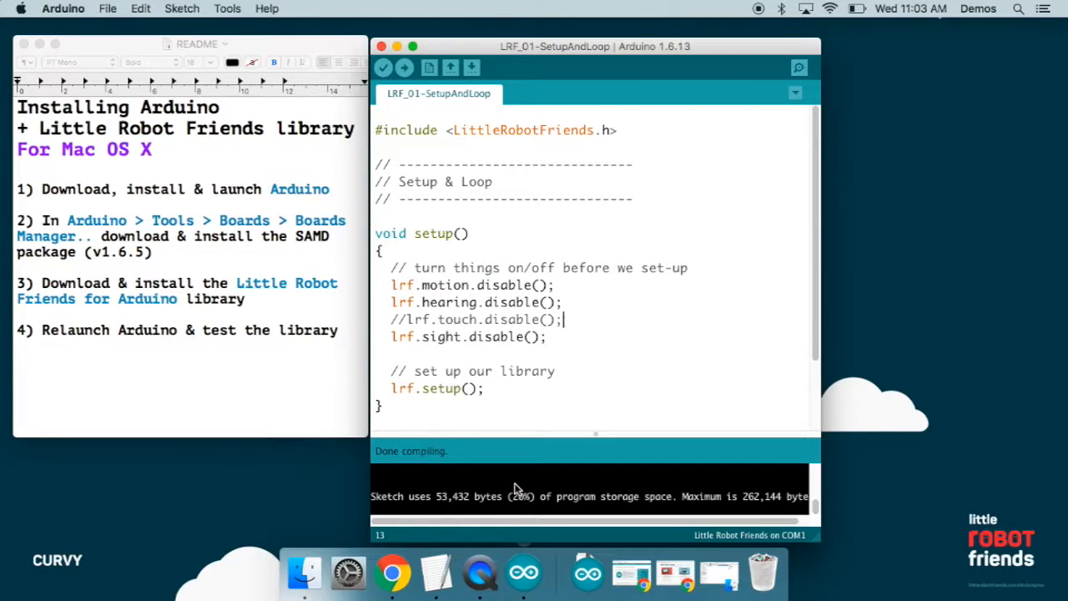
# Misspell lrf.motion.disable() as lrf.motio.disable() in setup(), verify the sketch, and examine the compiler output in the console.
pyautogui.moveTo(595, 433); pyautogui.dragTo(598, 421)
pyautogui.click(467, 284)
pyautogui.press('BackSpace')
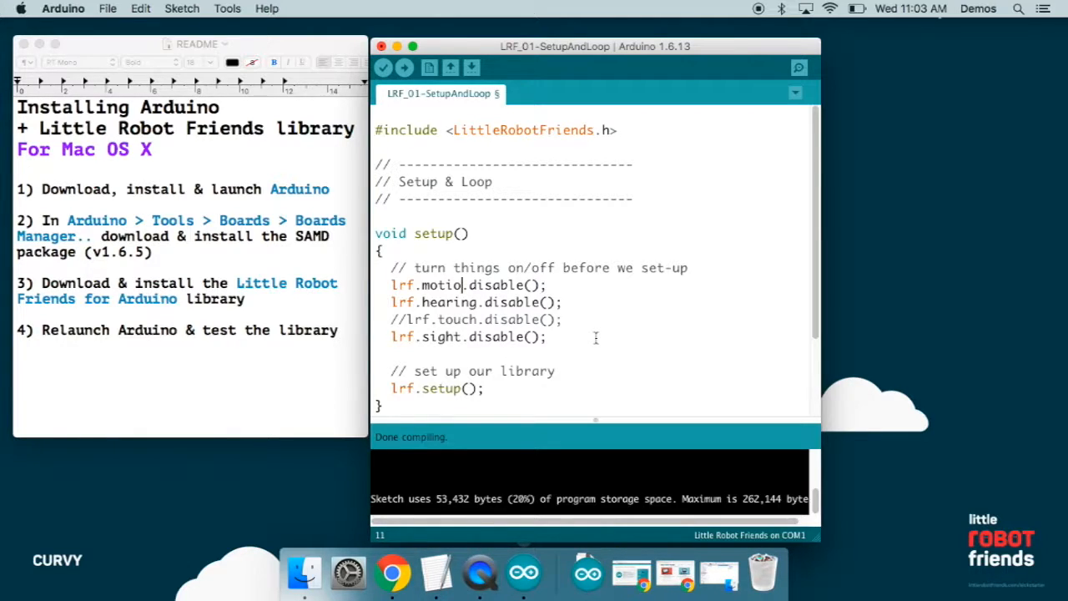
pyautogui.press('super+r')
pyautogui.press('super+r')
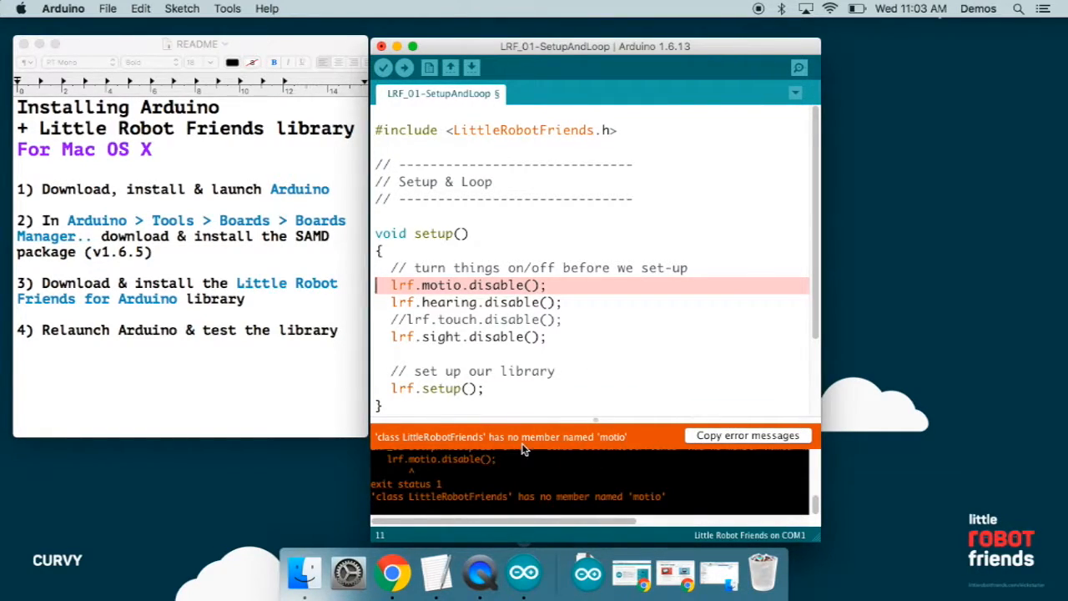
pyautogui.moveTo(542, 427); pyautogui.dragTo(538, 410)
pyautogui.scroll(1, 538, 448)
pyautogui.scroll(-2, 538, 448)
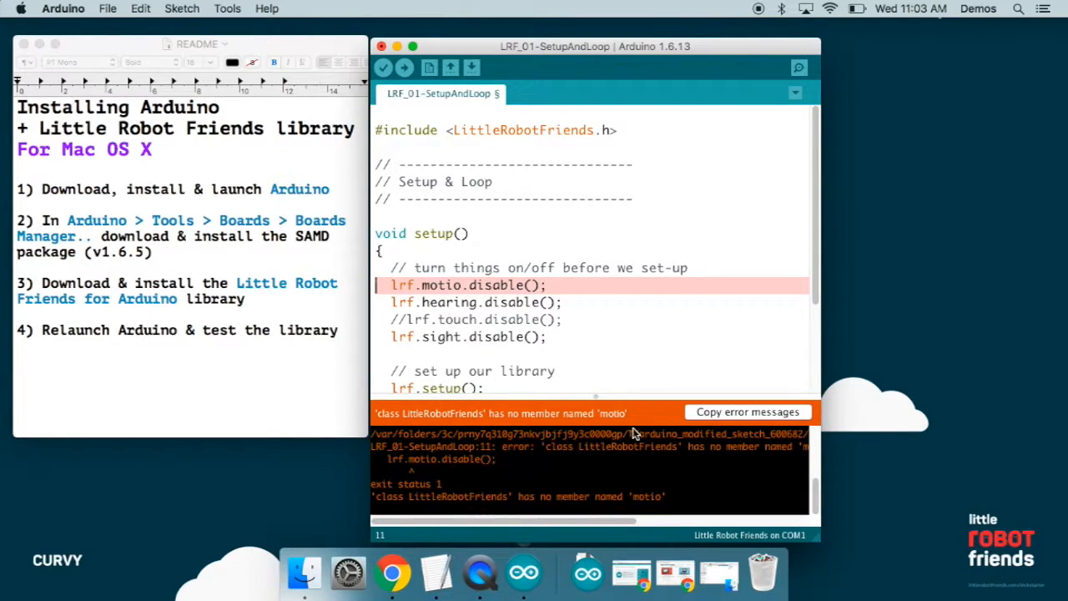
pyautogui.moveTo(596, 398); pyautogui.dragTo(586, 427)
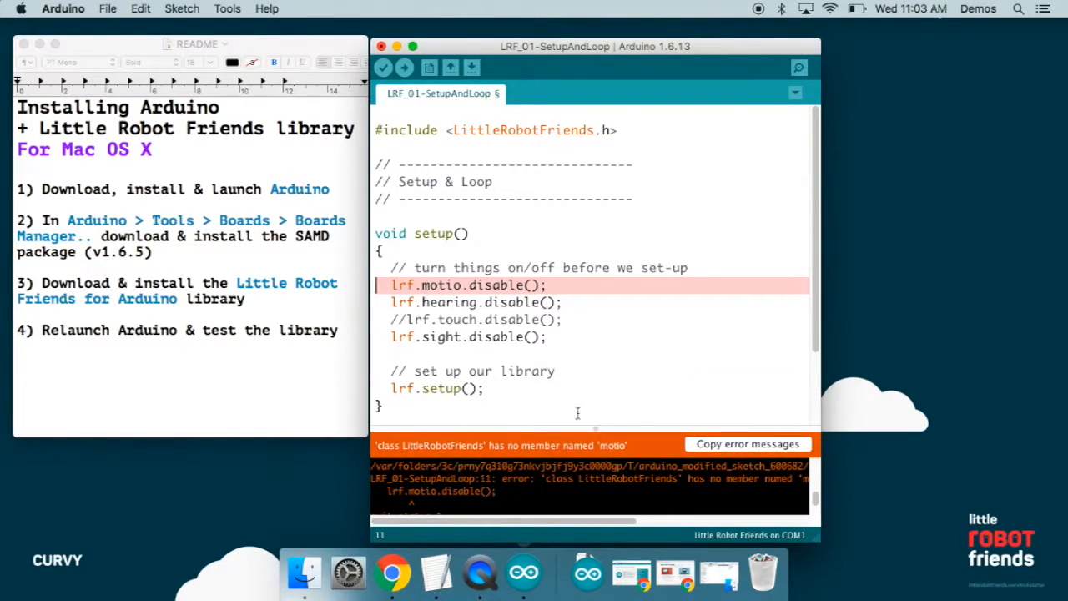
# Correct the misspelled line in setup() to lrf.motion.disable() and verify the sketch again.
pyautogui.write('n')
pyautogui.click(447, 219)
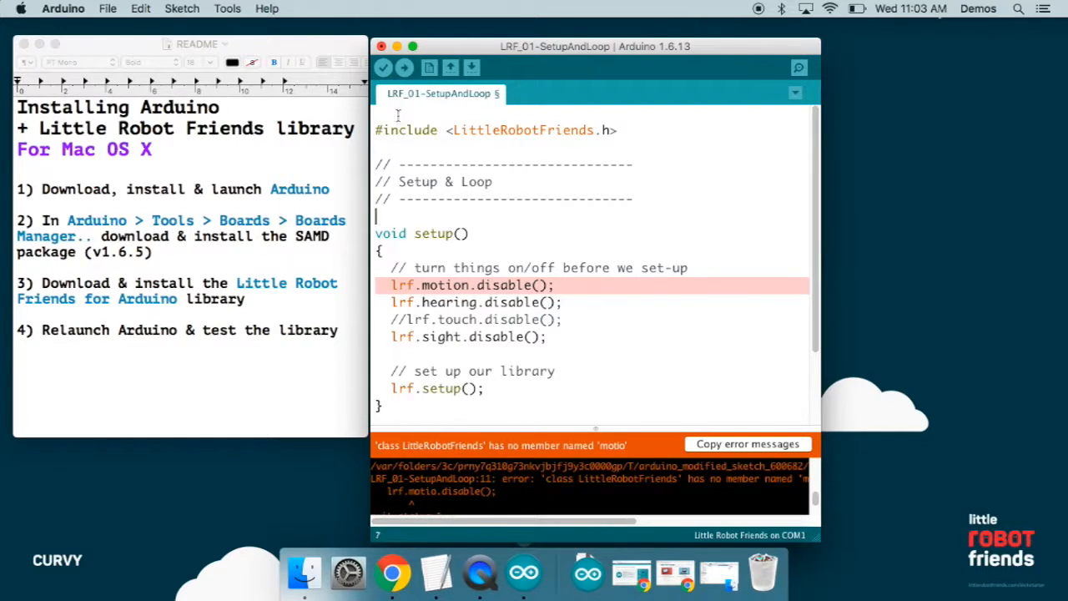
pyautogui.click(383, 69)
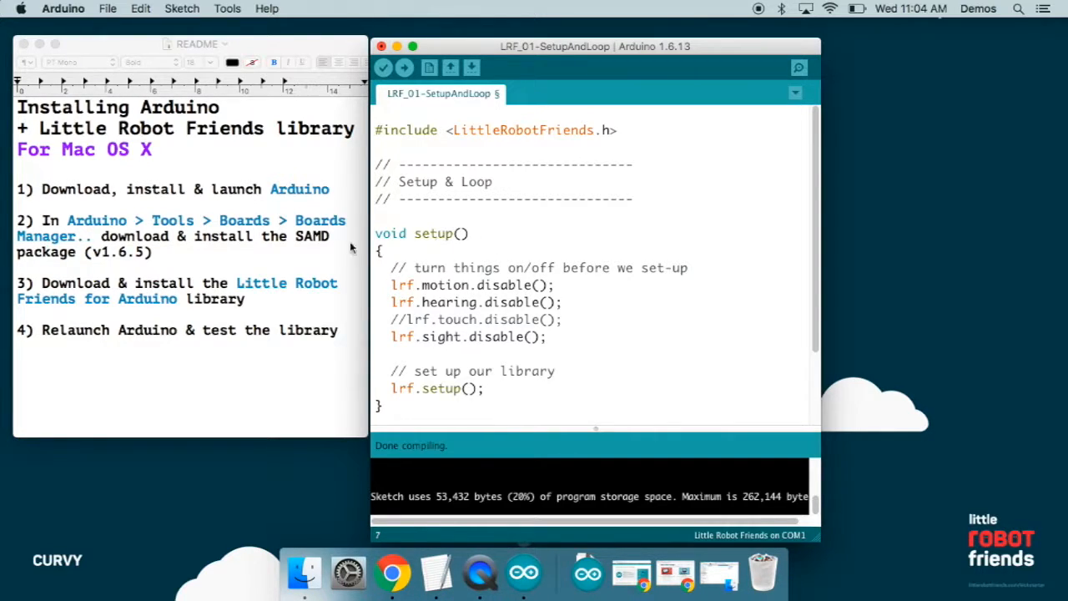
# Select the port /dev/cu.usbmodem1421 (Little Robot Friends) and upload the sketch to the board.
pyautogui.click(227, 9)
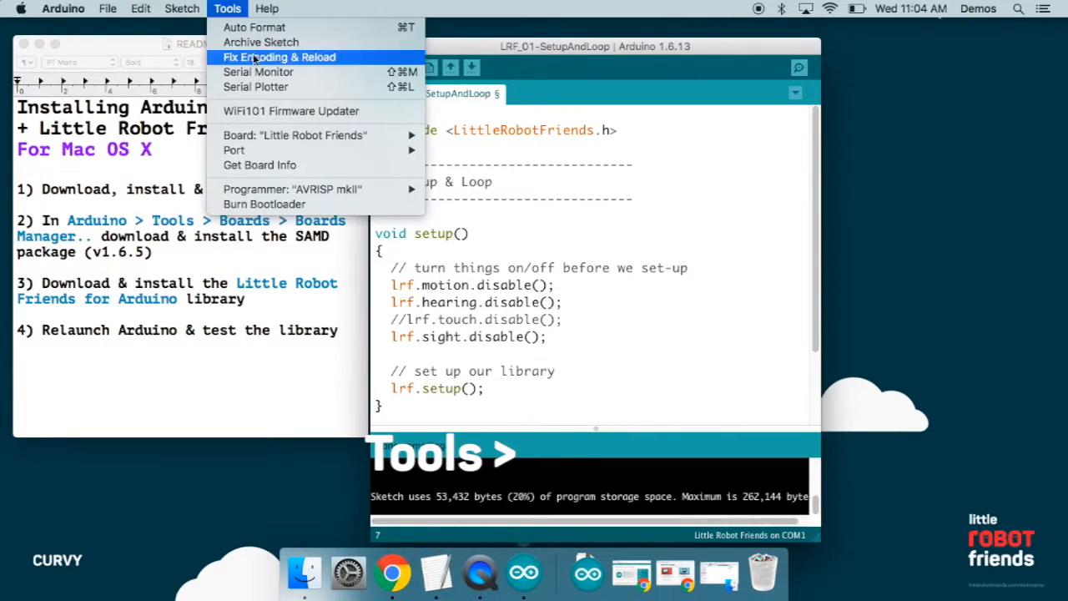
pyautogui.moveTo(242, 152)
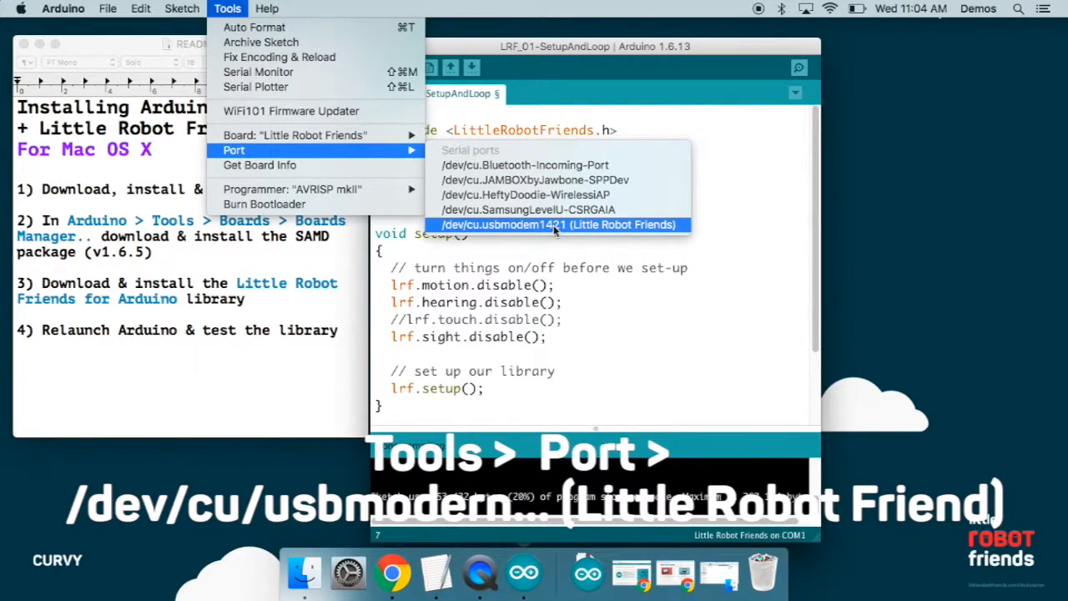
pyautogui.click(623, 224)
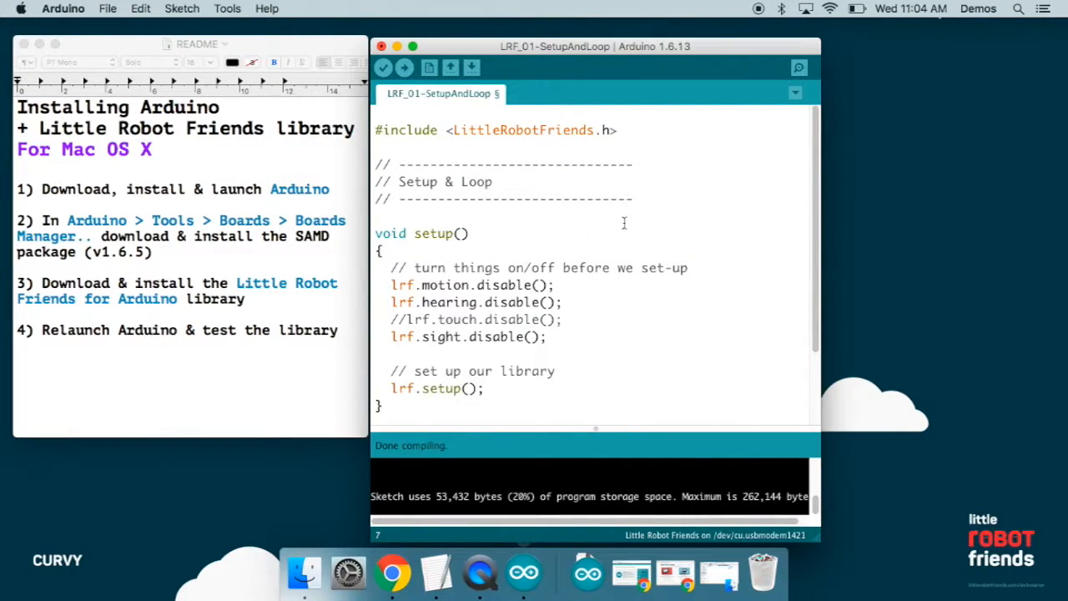
pyautogui.click(404, 68)
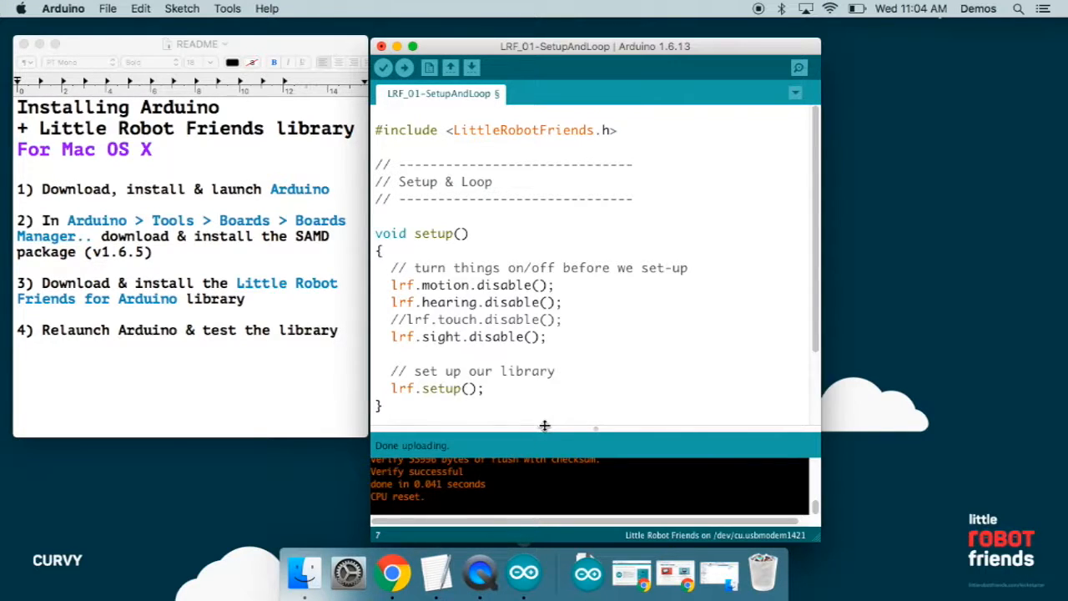
# Enlarge the console to review the upload log, and start uploading the sketch once more.
pyautogui.moveTo(543, 427); pyautogui.dragTo(541, 326)
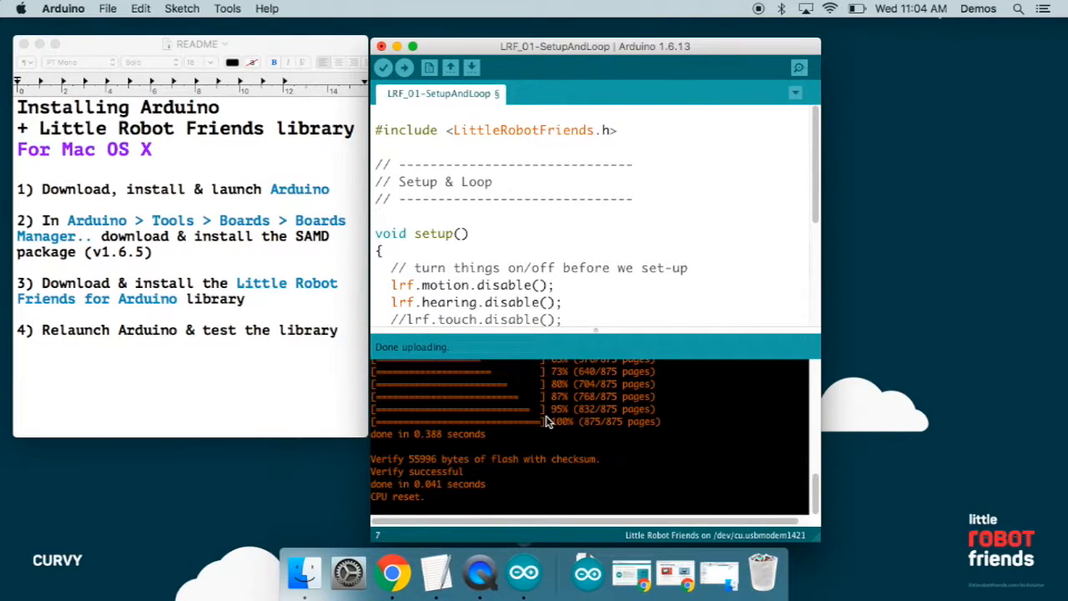
pyautogui.scroll(3, 546, 416)
pyautogui.scroll(5, 547, 422)
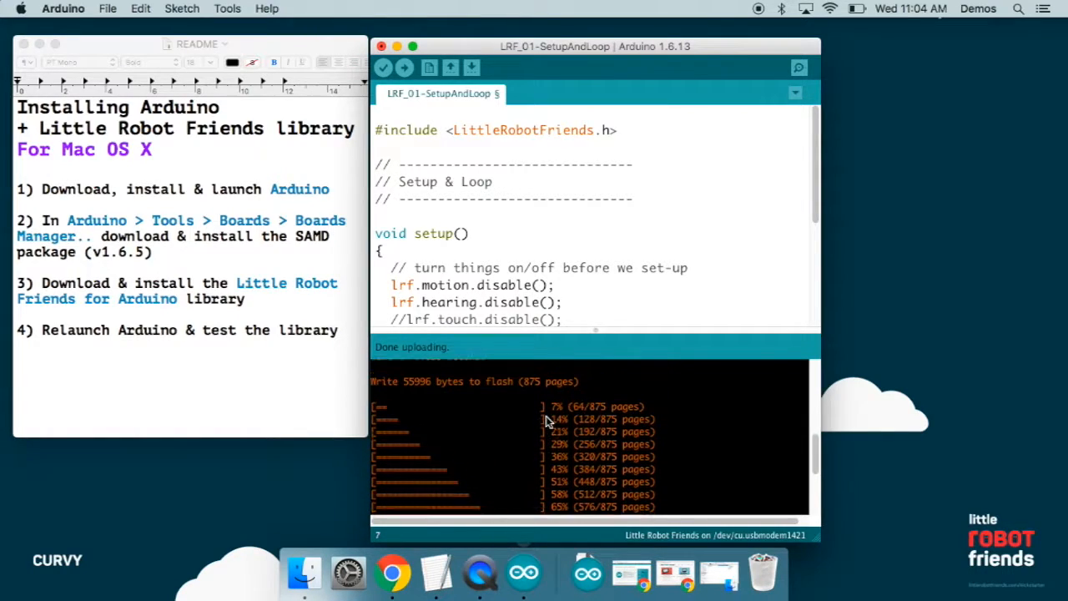
pyautogui.scroll(3, 547, 420)
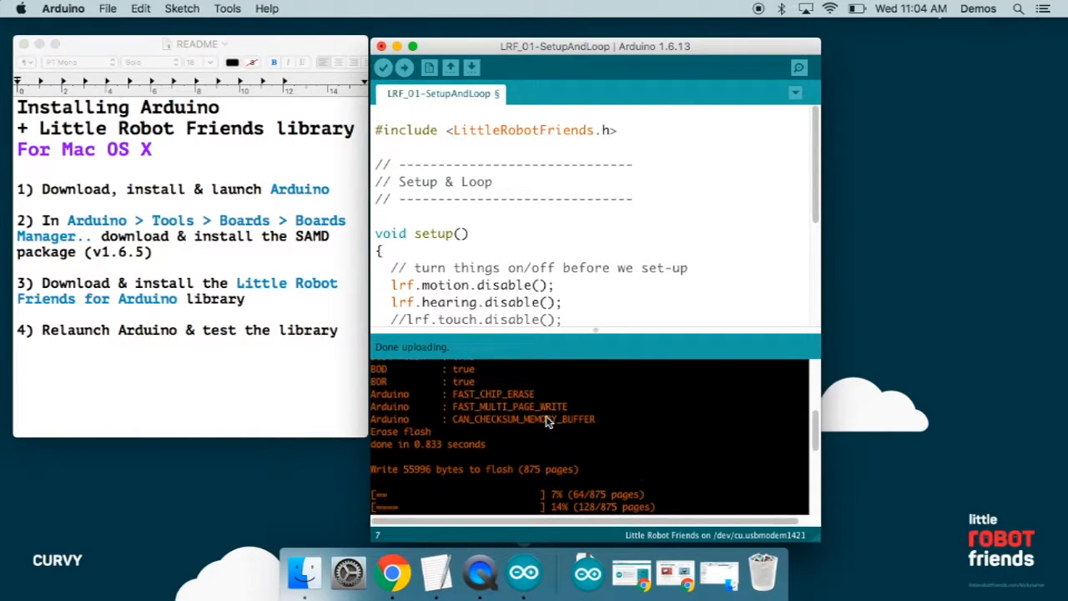
pyautogui.scroll(6, 546, 421)
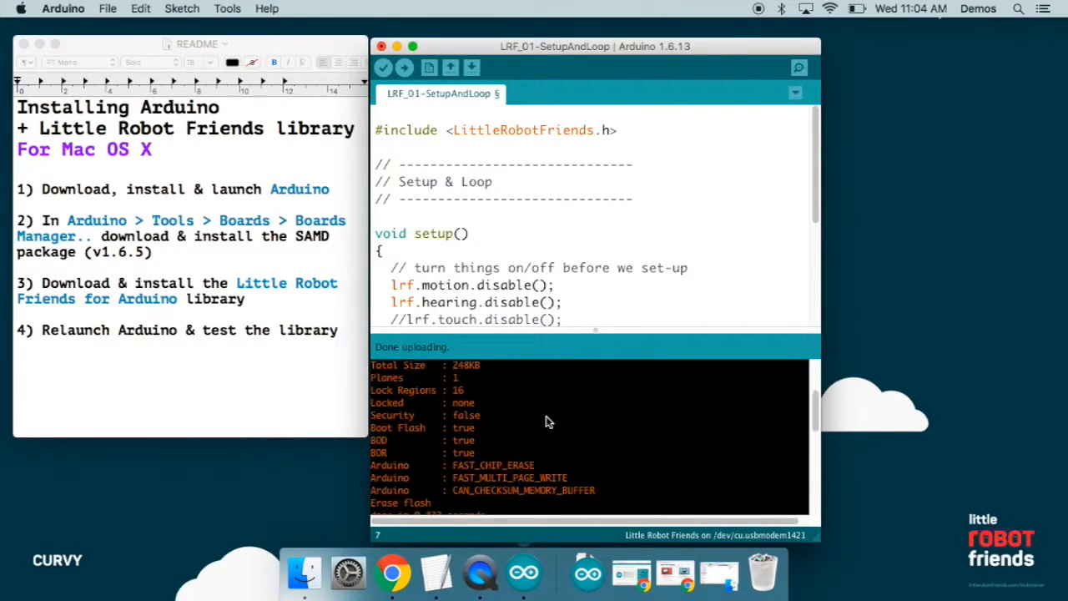
pyautogui.scroll(-12, 546, 416)
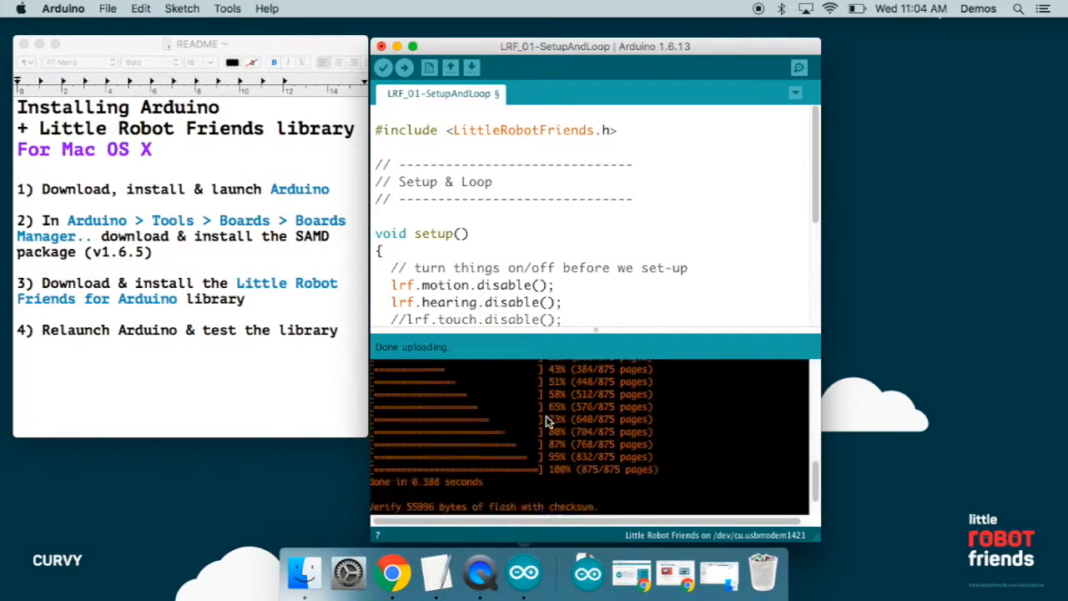
pyautogui.click(404, 68)
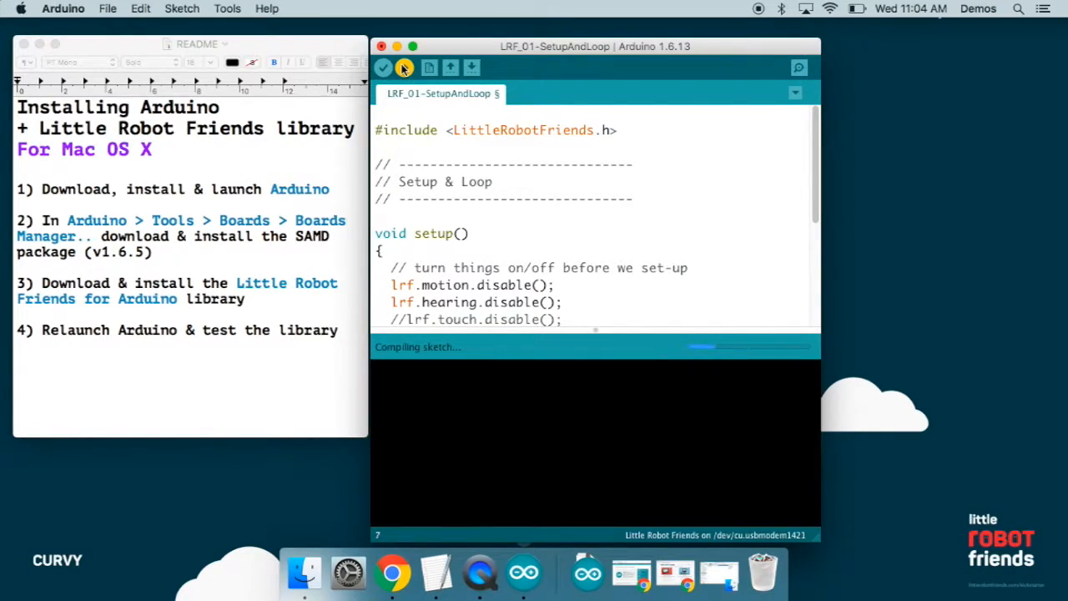